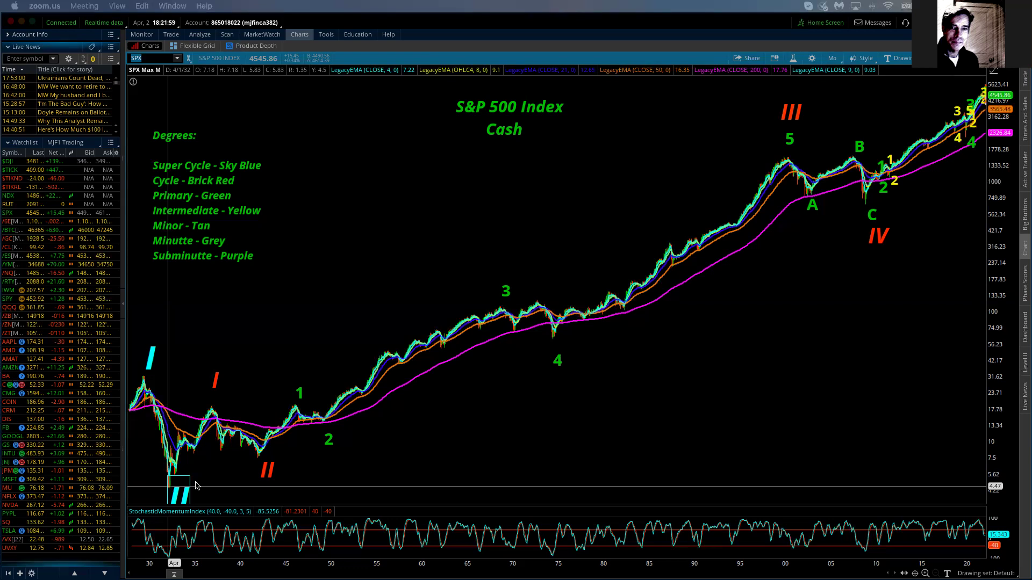
# - Set the SPX chart to the 20-year monthly time frame and compress its price scale to reveal the wave C and IV labels
pyautogui.moveTo(837, 67)
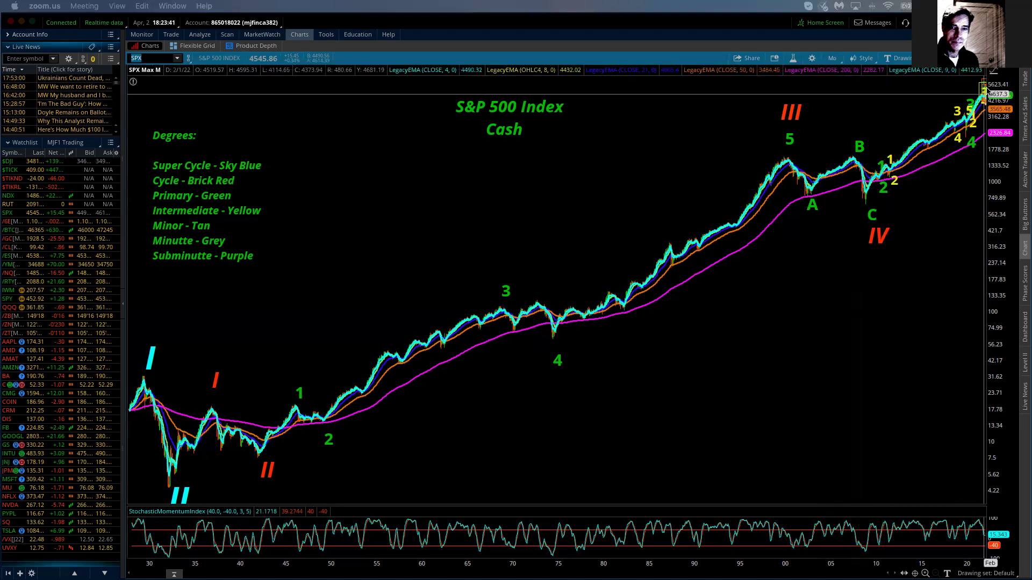
pyautogui.click(834, 59)
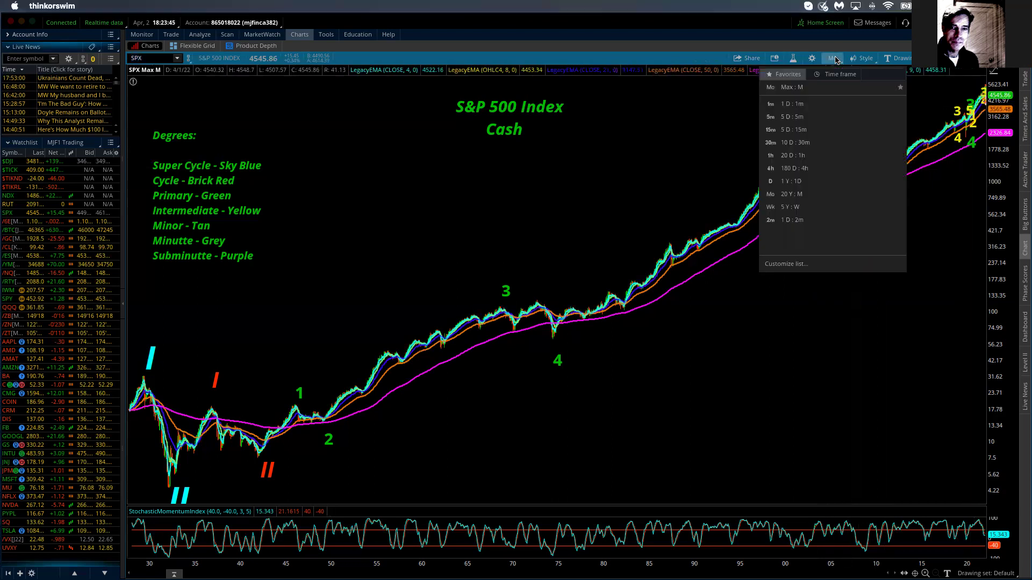
pyautogui.click(796, 193)
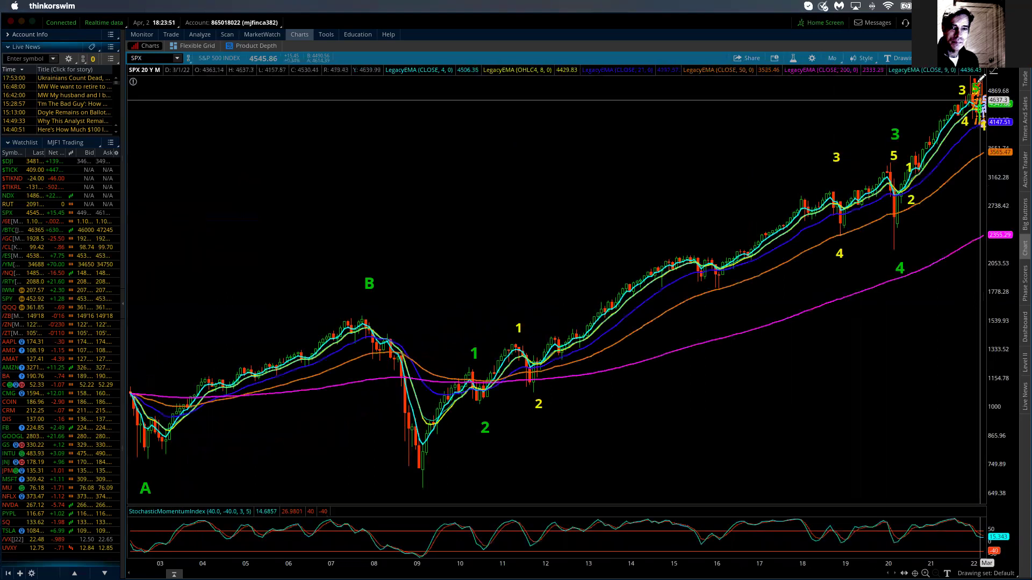
pyautogui.moveTo(974, 73)
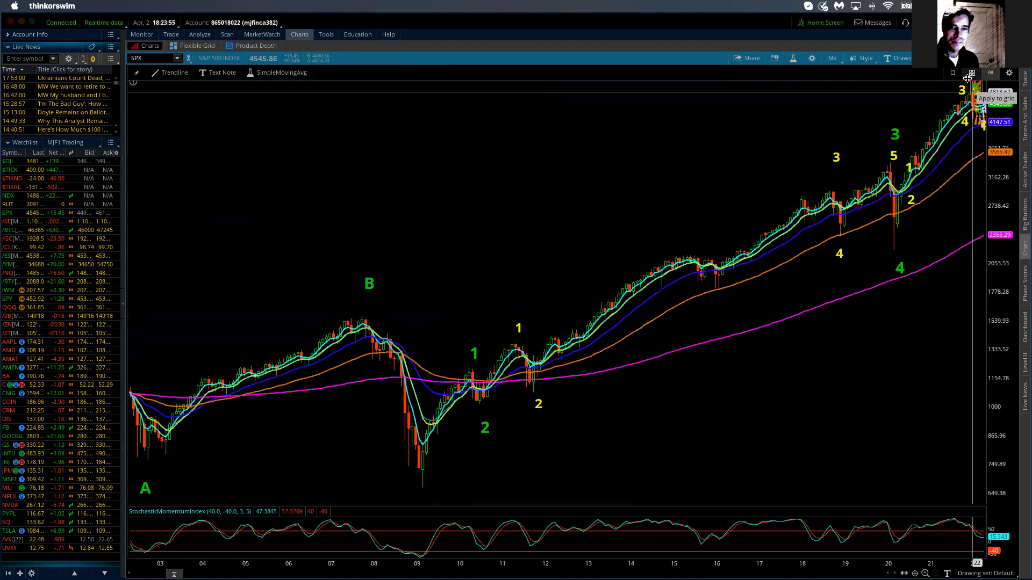
pyautogui.moveTo(1003, 159); pyautogui.dragTo(1003, 170)
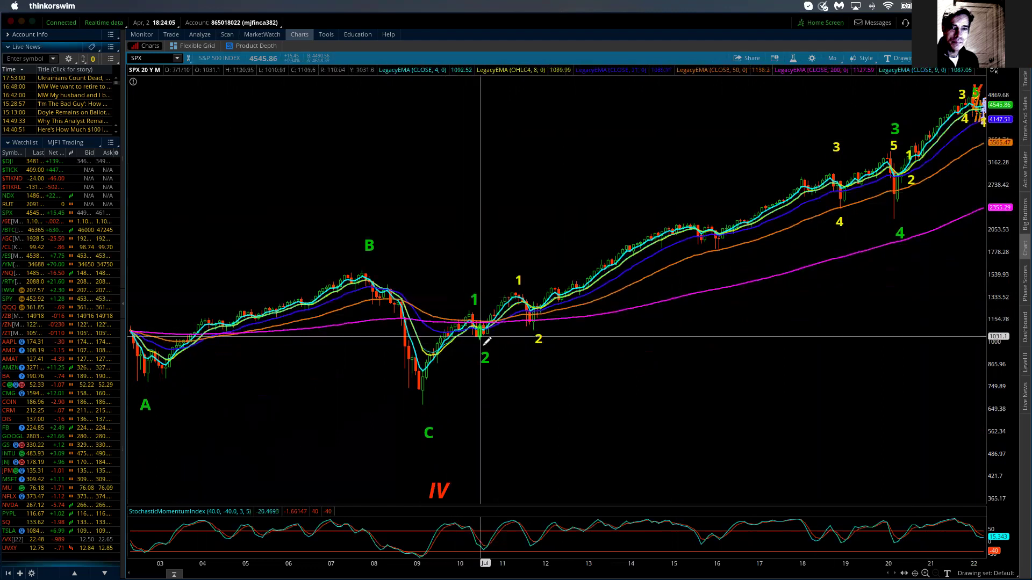
pyautogui.click(899, 230)
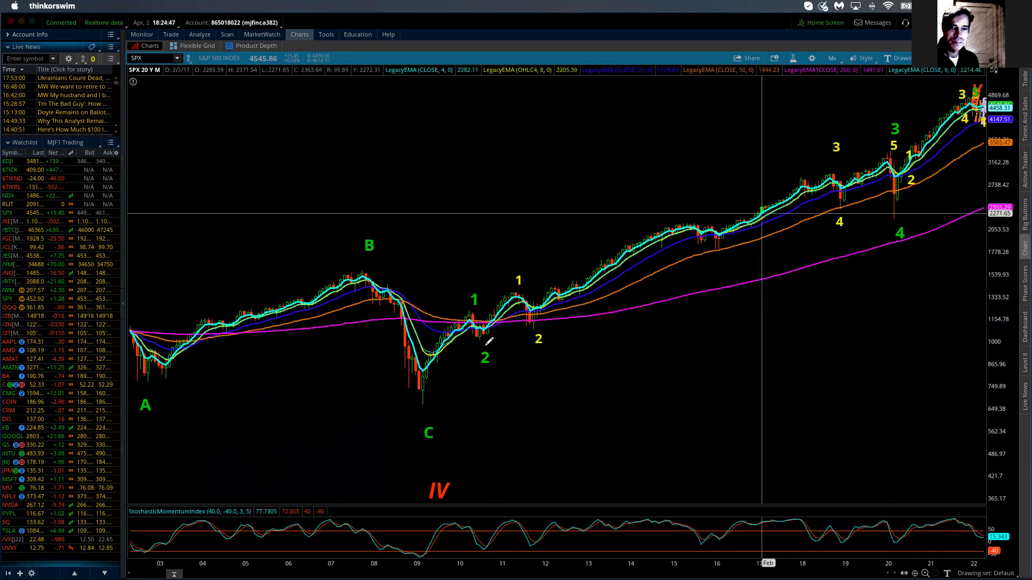
pyautogui.click(471, 304)
pyautogui.moveTo(472, 305); pyautogui.dragTo(521, 277)
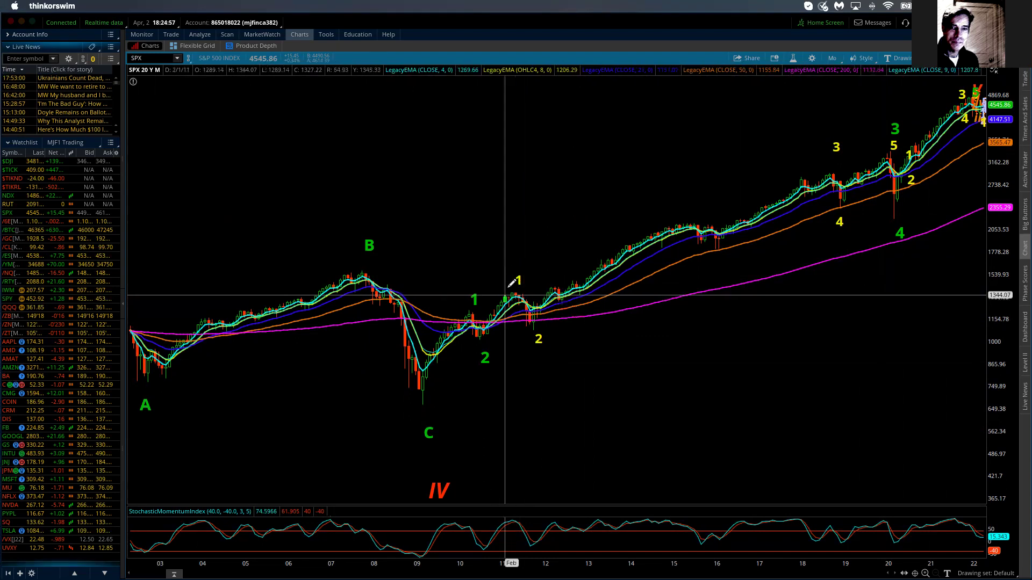
pyautogui.click(510, 295)
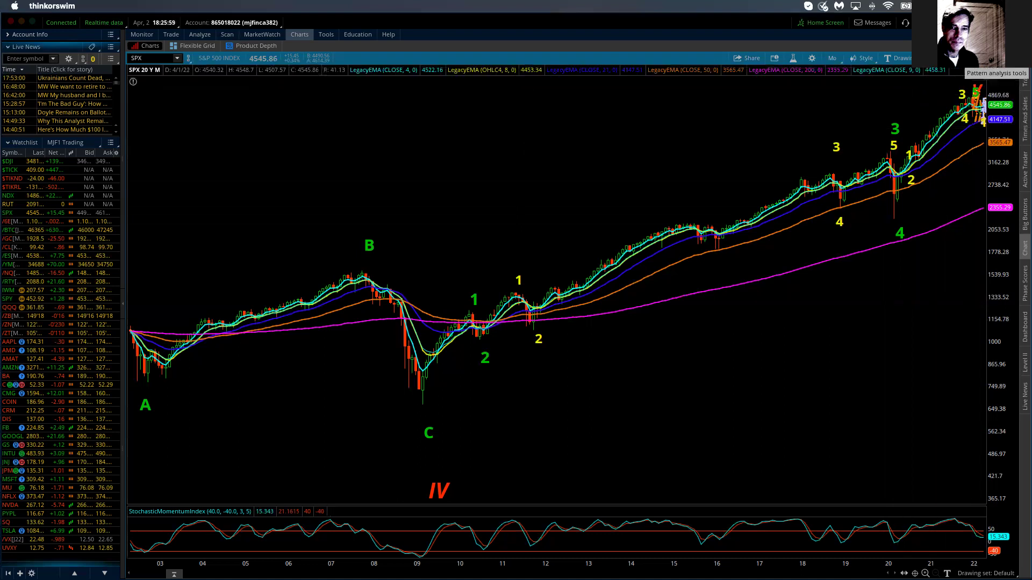
# - Review the chart on the 5-year weekly time frame and set it to the 1-year daily time frame
pyautogui.click(832, 58)
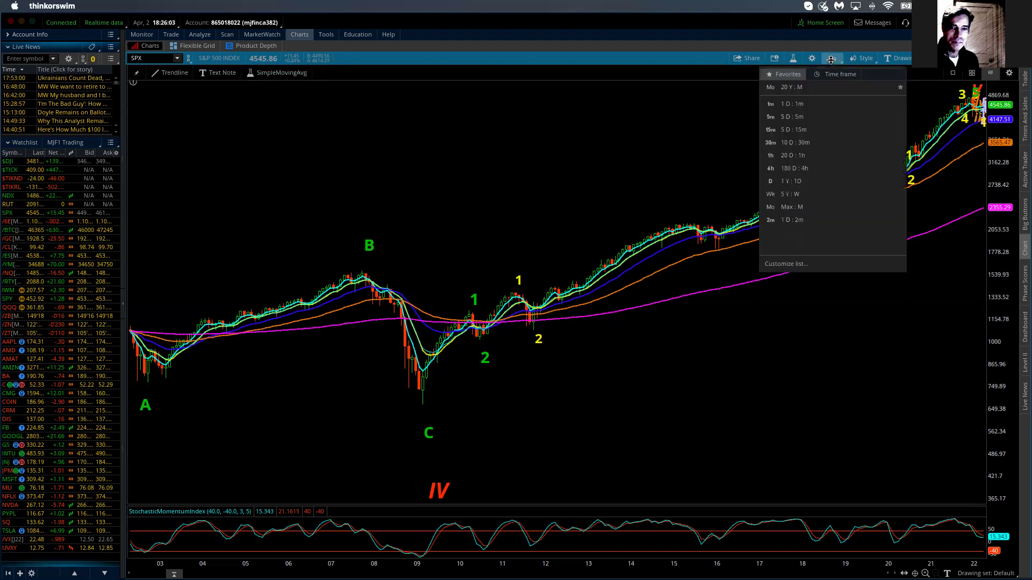
pyautogui.click(804, 193)
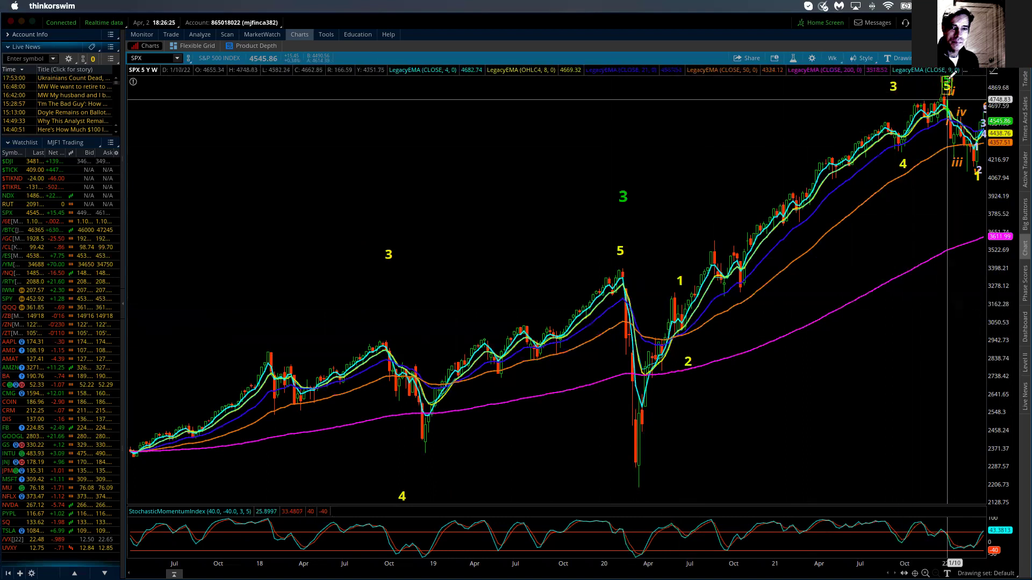
pyautogui.moveTo(941, 83)
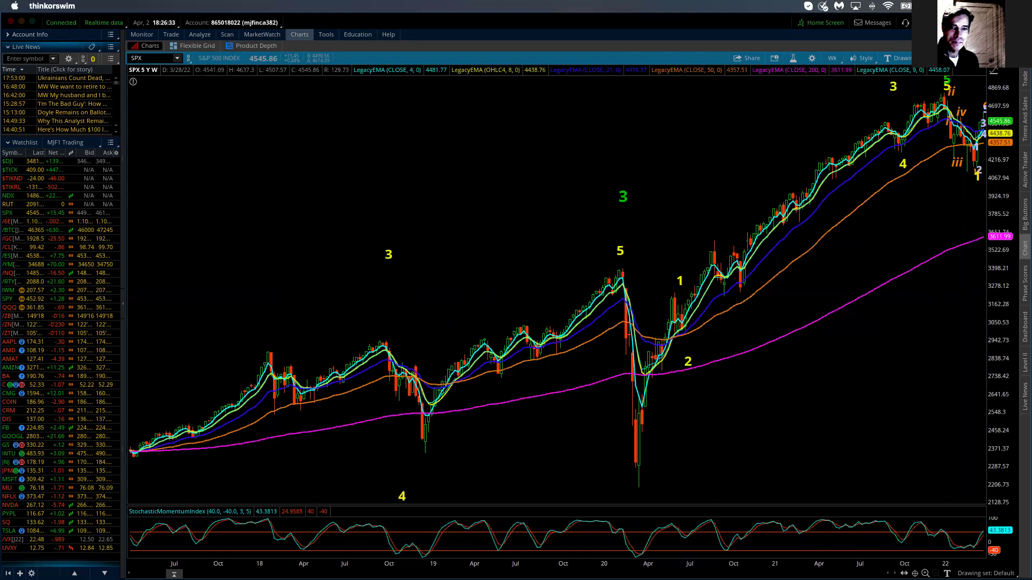
pyautogui.moveTo(935, 135)
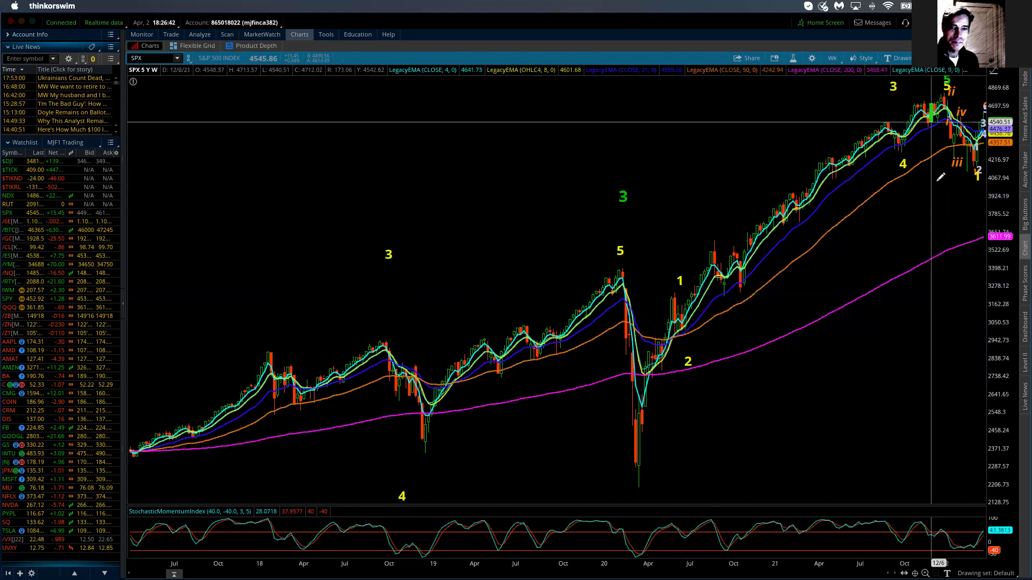
pyautogui.click(834, 58)
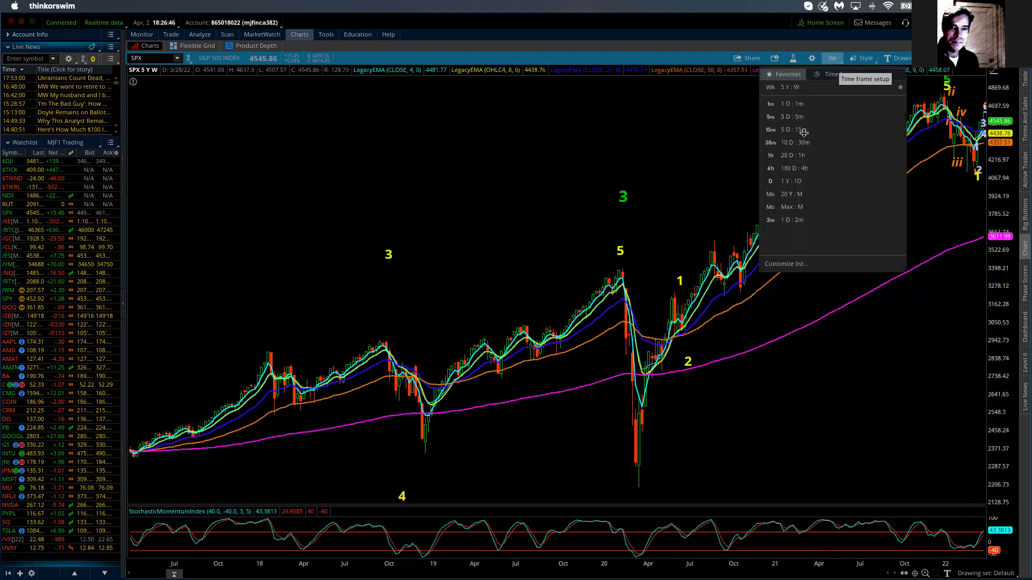
pyautogui.click(790, 181)
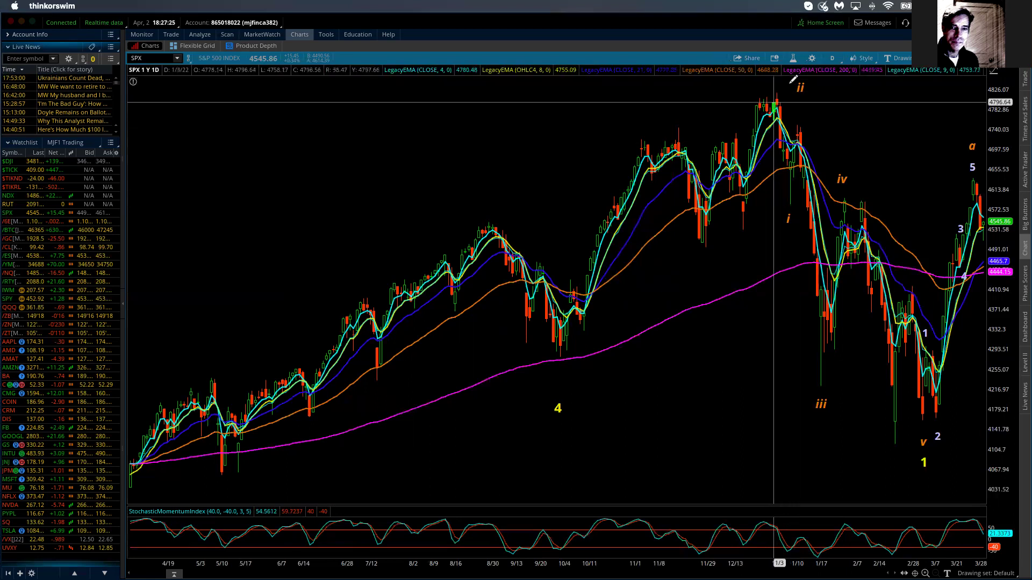
# - View the chart on the 20-day 1-hour time frame and on the 180-day 4-hour time frame
pyautogui.click(834, 60)
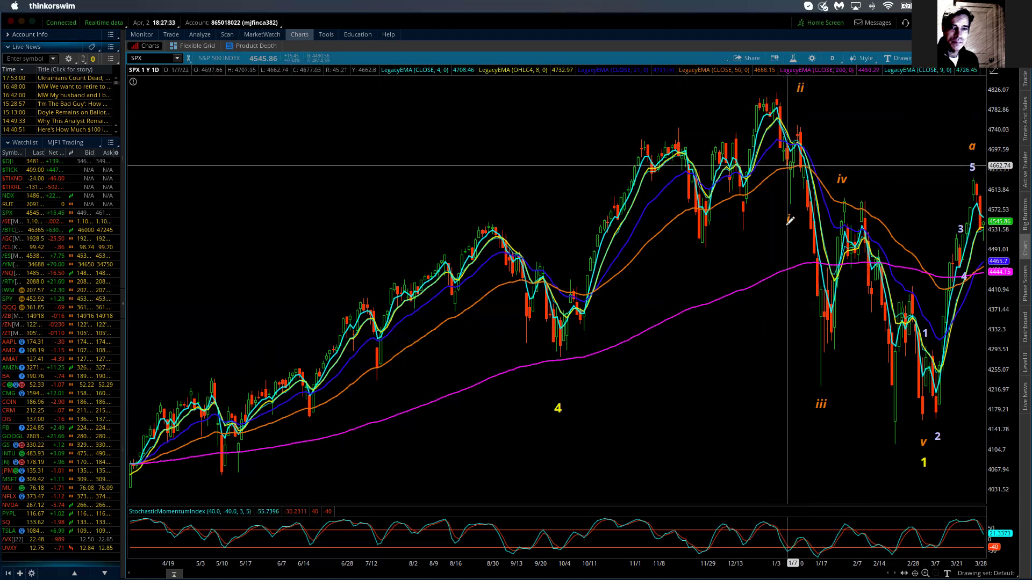
pyautogui.click(834, 60)
pyautogui.click(830, 59)
pyautogui.click(829, 60)
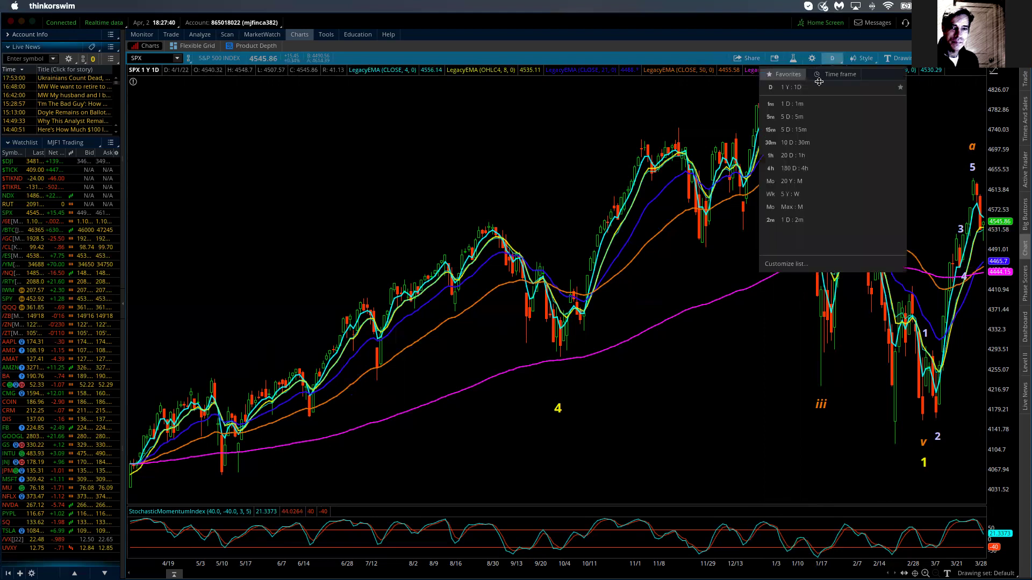
pyautogui.click(799, 155)
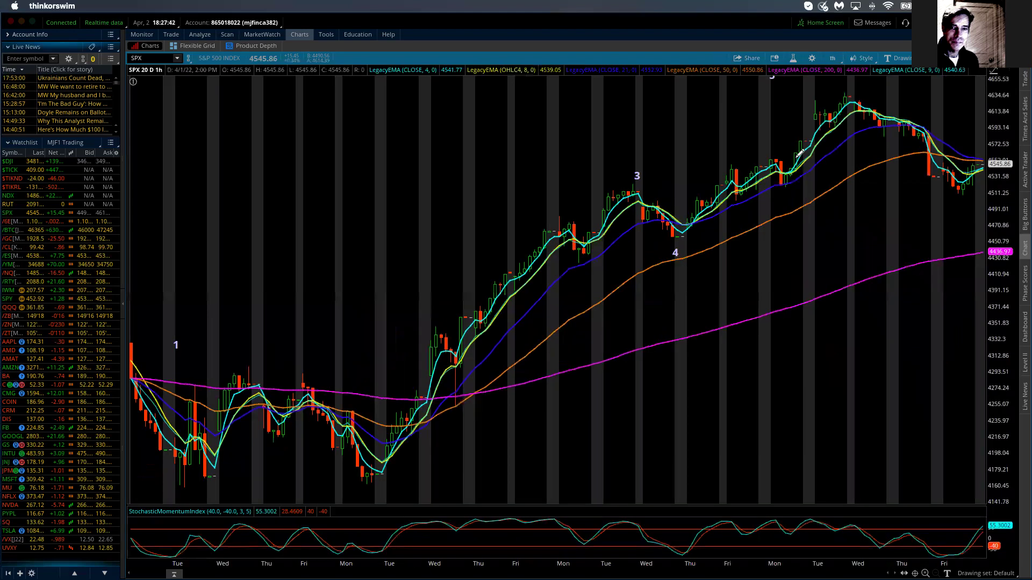
pyautogui.click(835, 58)
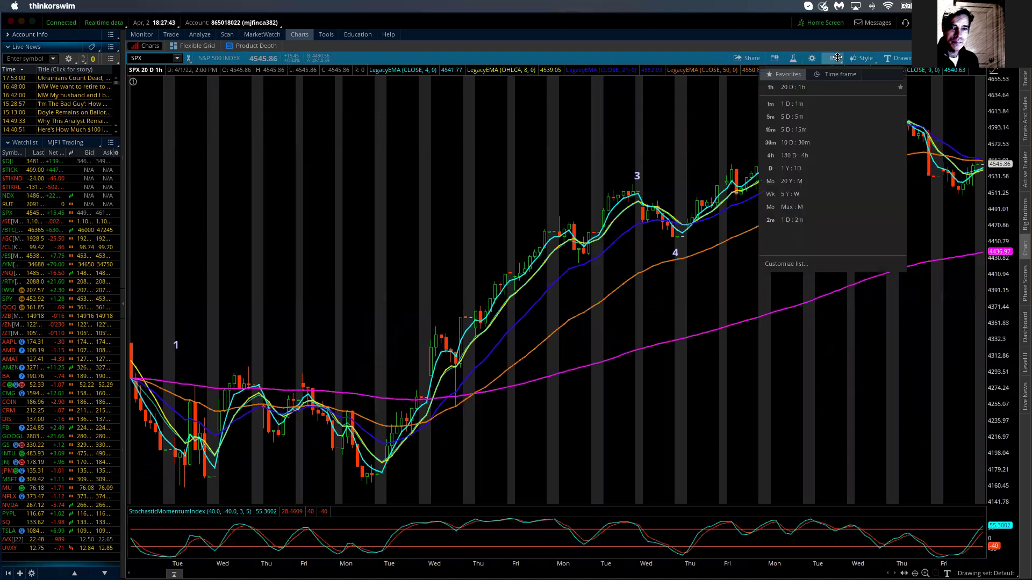
pyautogui.click(795, 156)
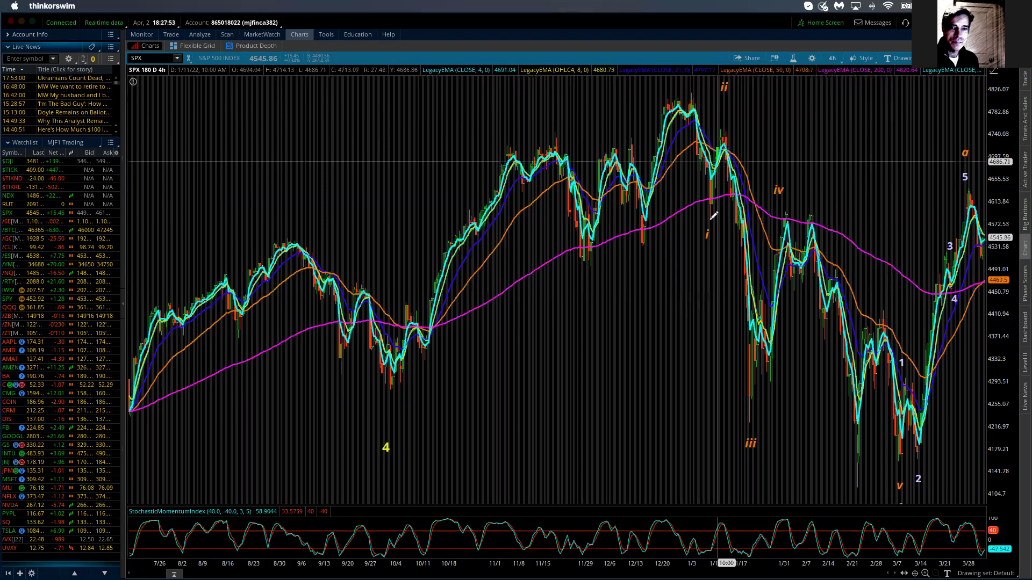
# - Return the chart to the 1-year daily time frame and change the chart type to Line
pyautogui.click(834, 58)
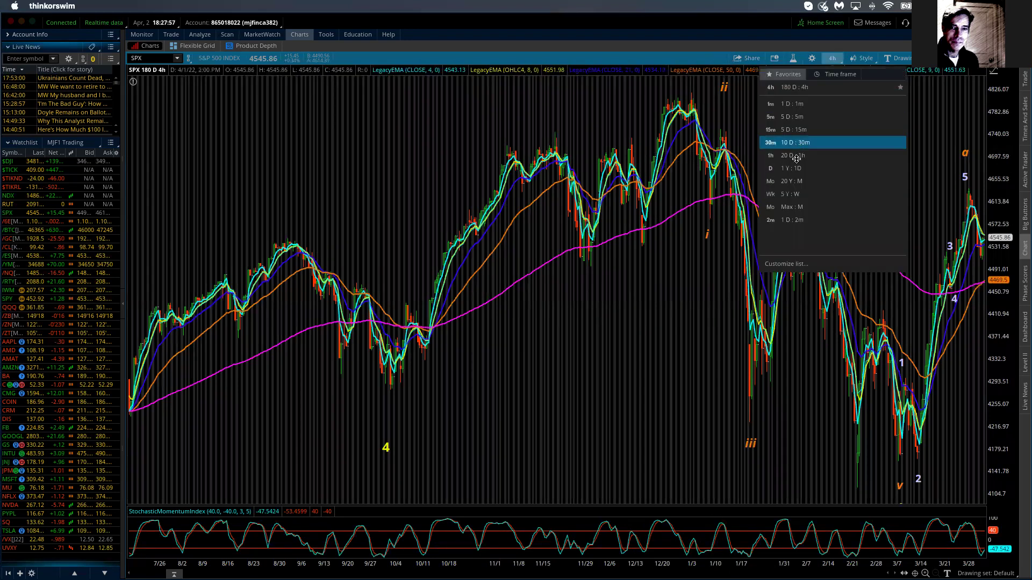
pyautogui.click(795, 168)
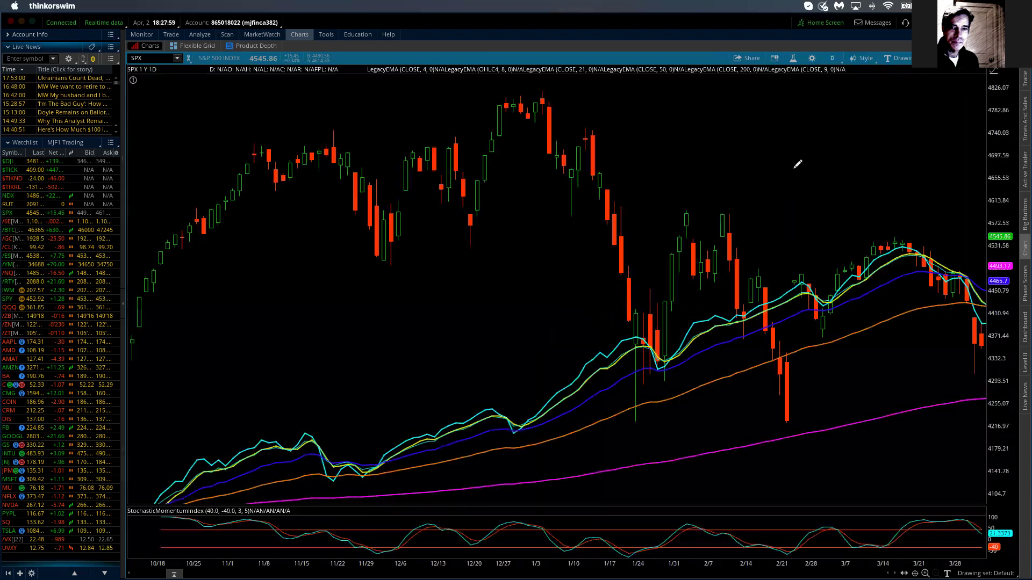
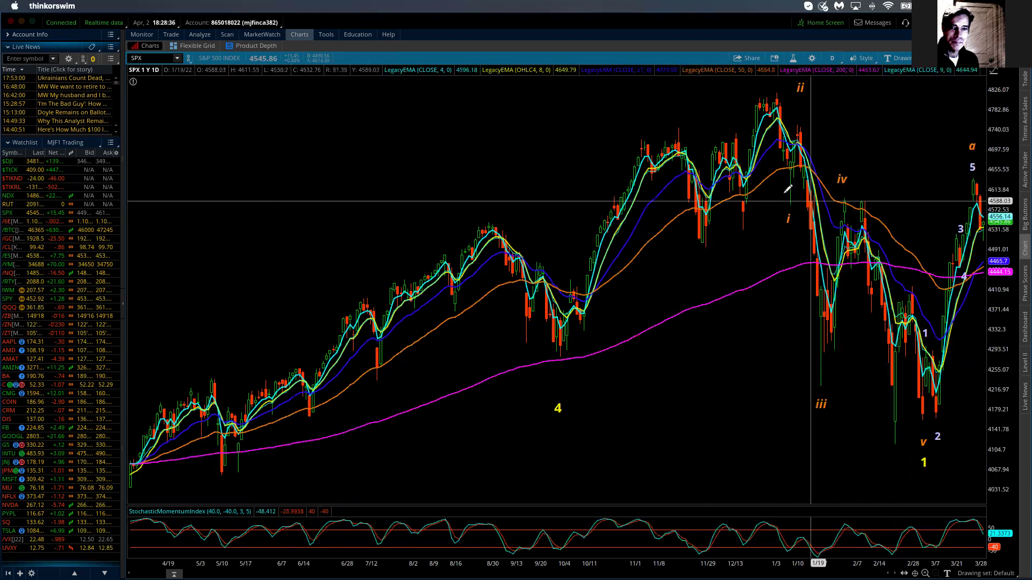
pyautogui.click(866, 58)
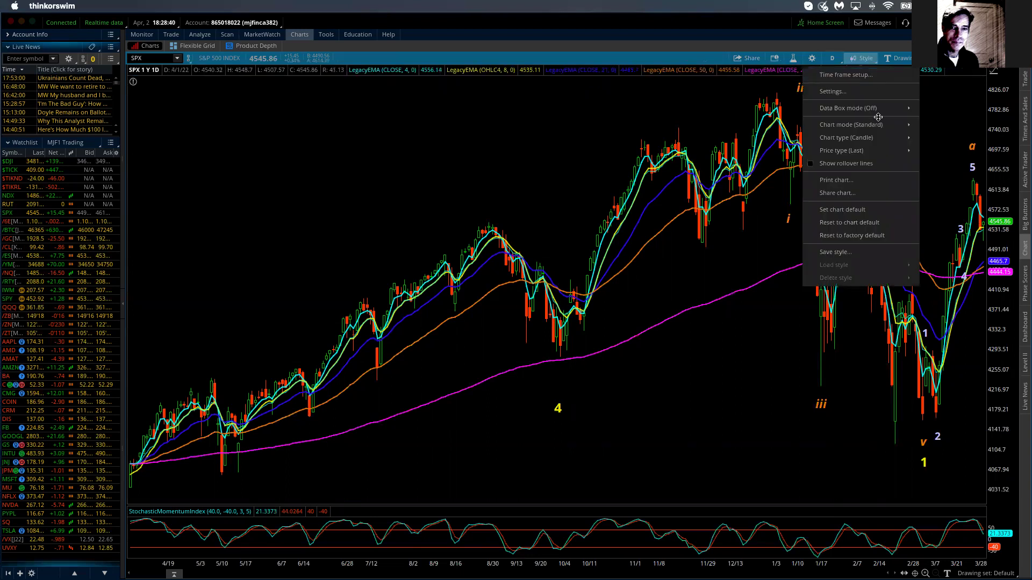
pyautogui.moveTo(880, 138)
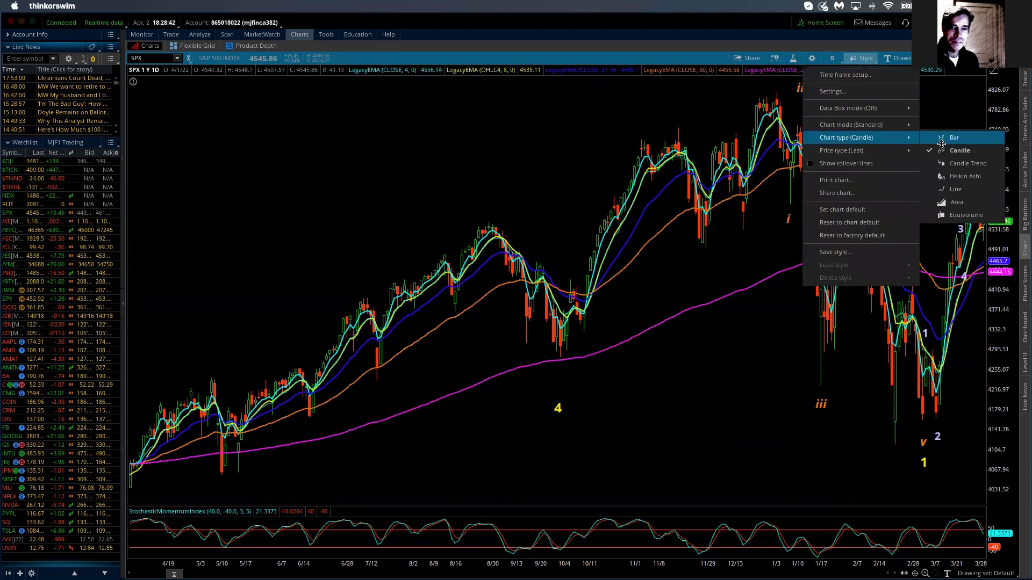
pyautogui.click(952, 184)
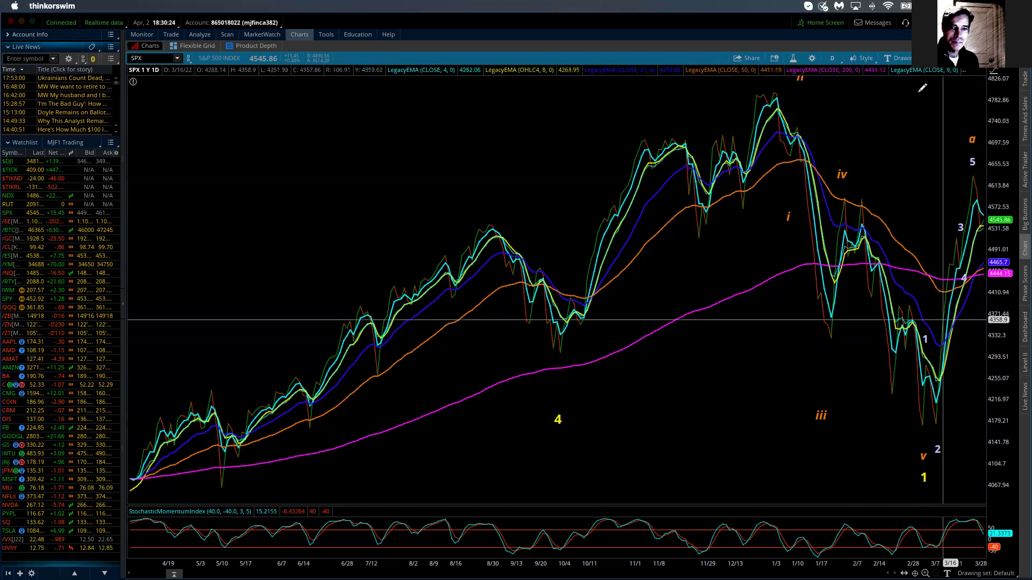
# - Draw a Fibonacci retracement from the early-March low at wave v to the late-March high at wave a
pyautogui.click(899, 58)
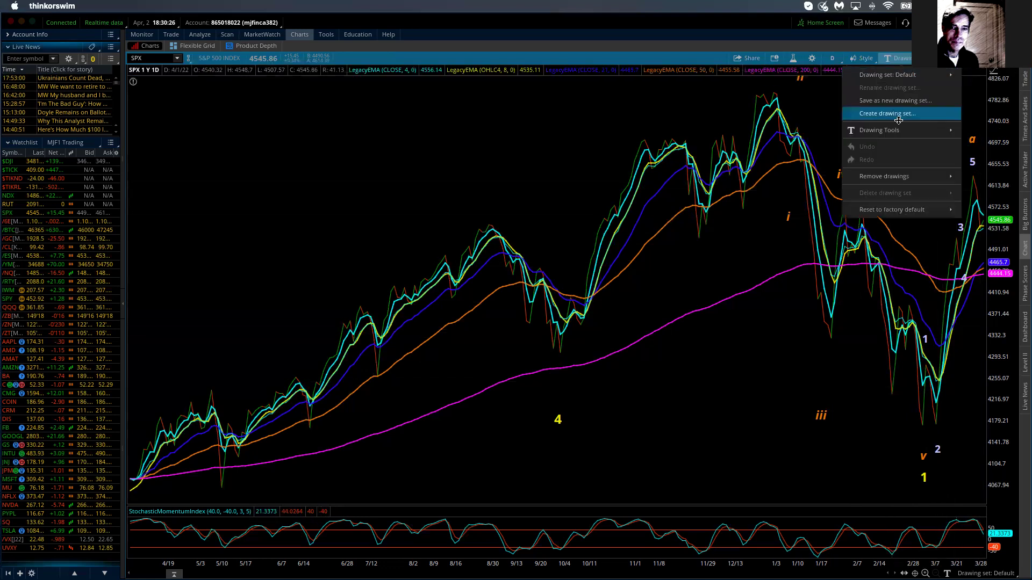
pyautogui.moveTo(893, 178)
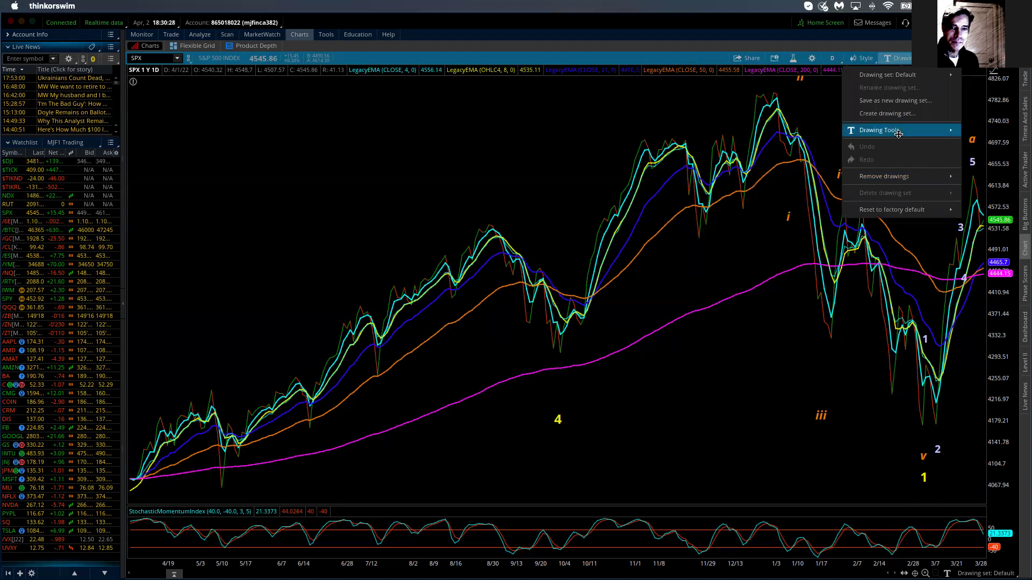
pyautogui.moveTo(899, 133)
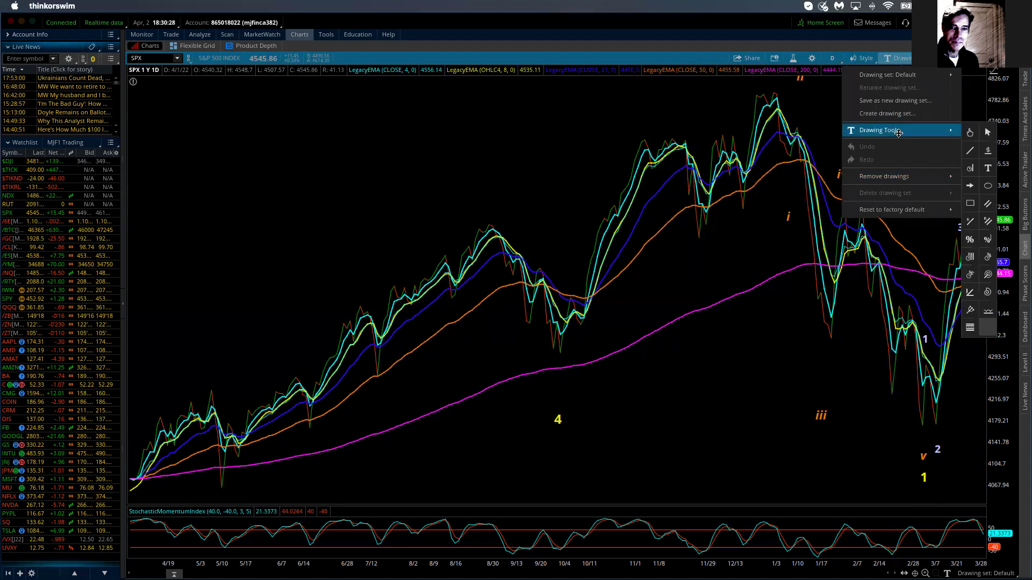
pyautogui.click(969, 239)
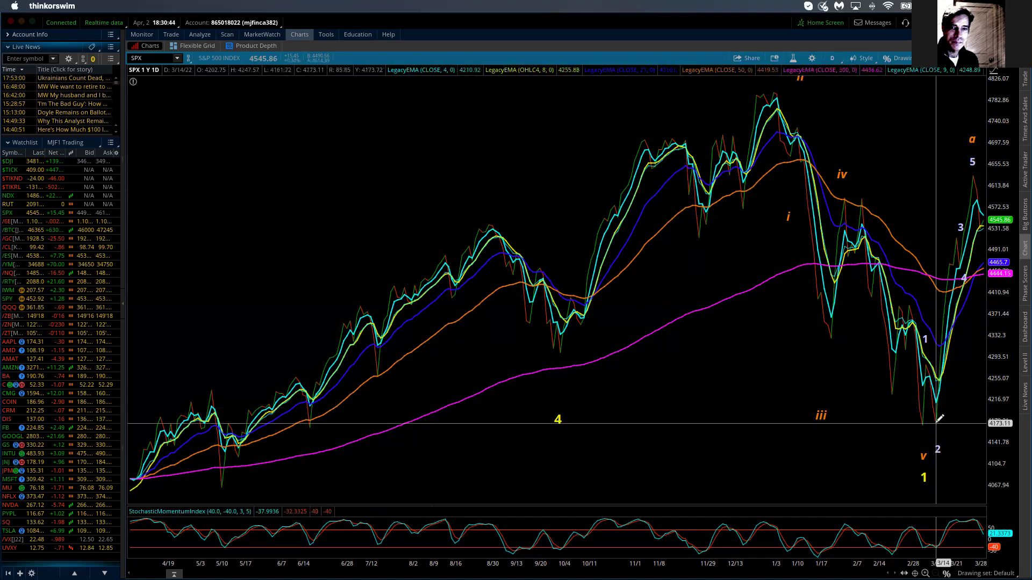
pyautogui.click(897, 58)
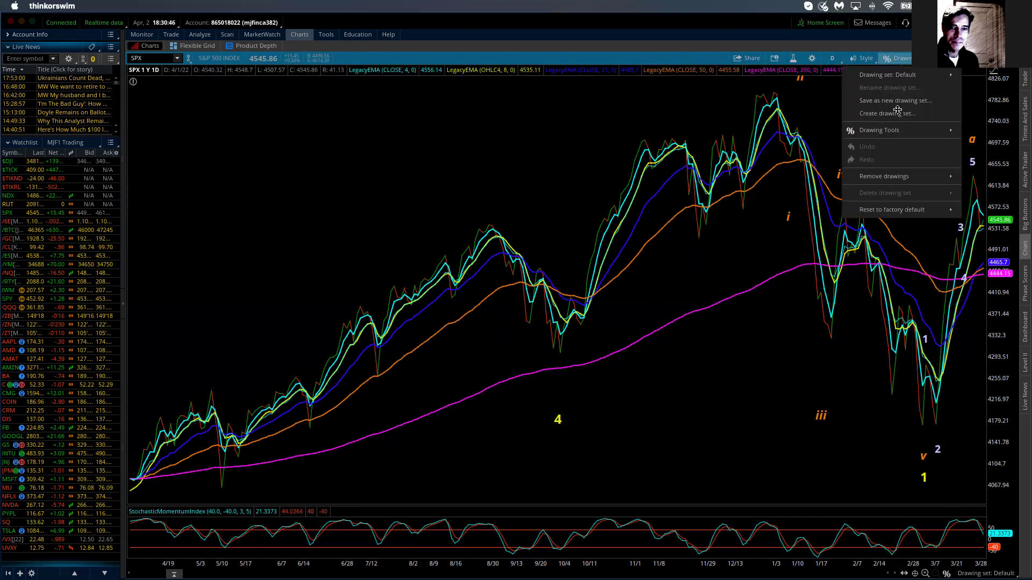
pyautogui.moveTo(902, 129)
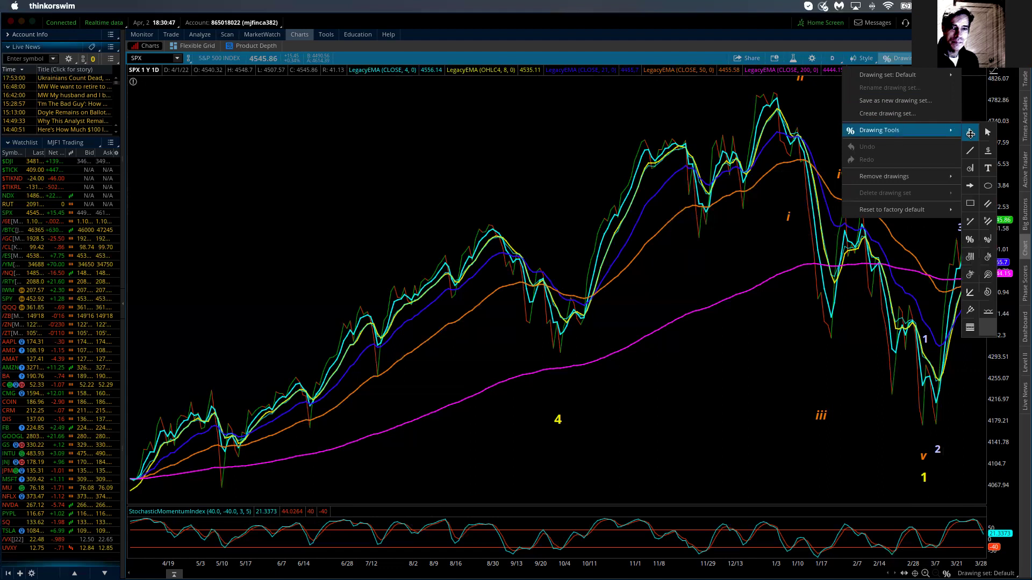
pyautogui.click(971, 224)
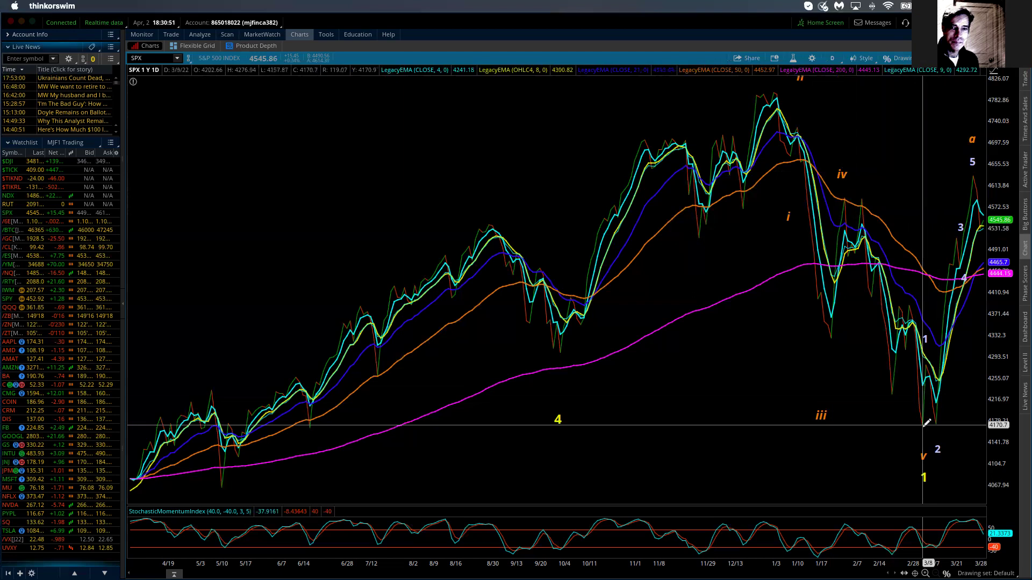
pyautogui.click(922, 425)
pyautogui.click(966, 174)
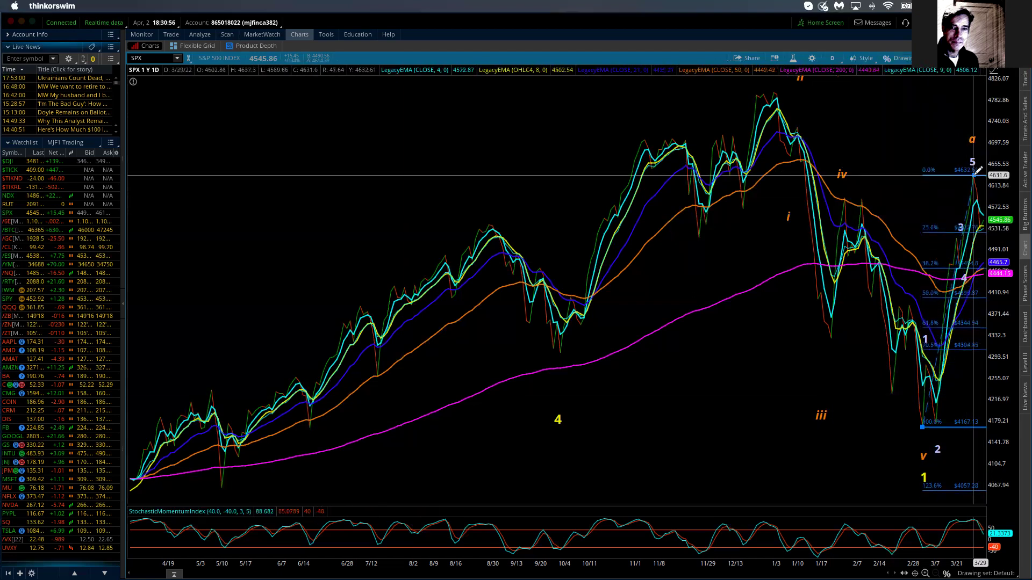
pyautogui.click(974, 175)
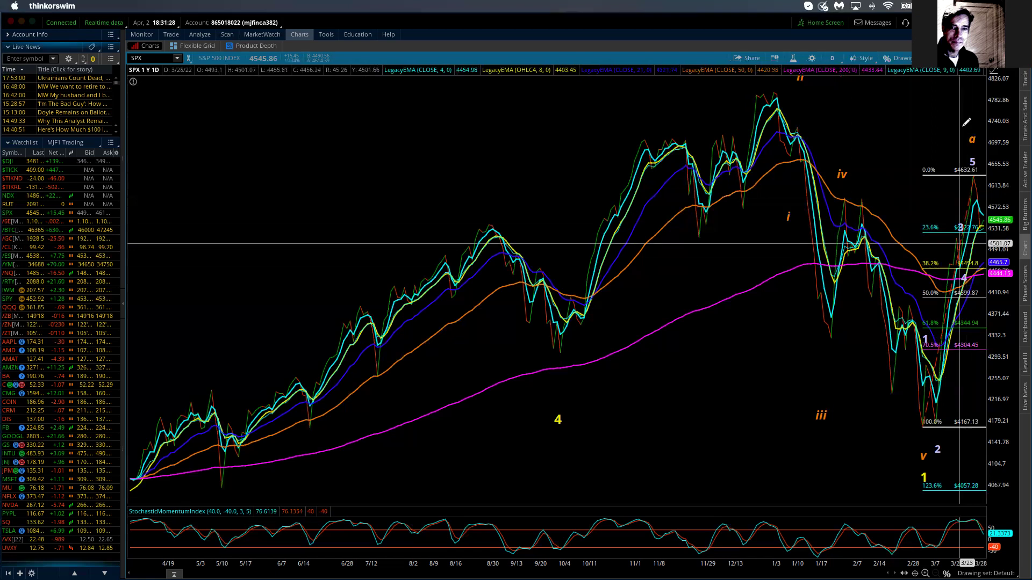
pyautogui.moveTo(1013, 124); pyautogui.dragTo(1016, 193)
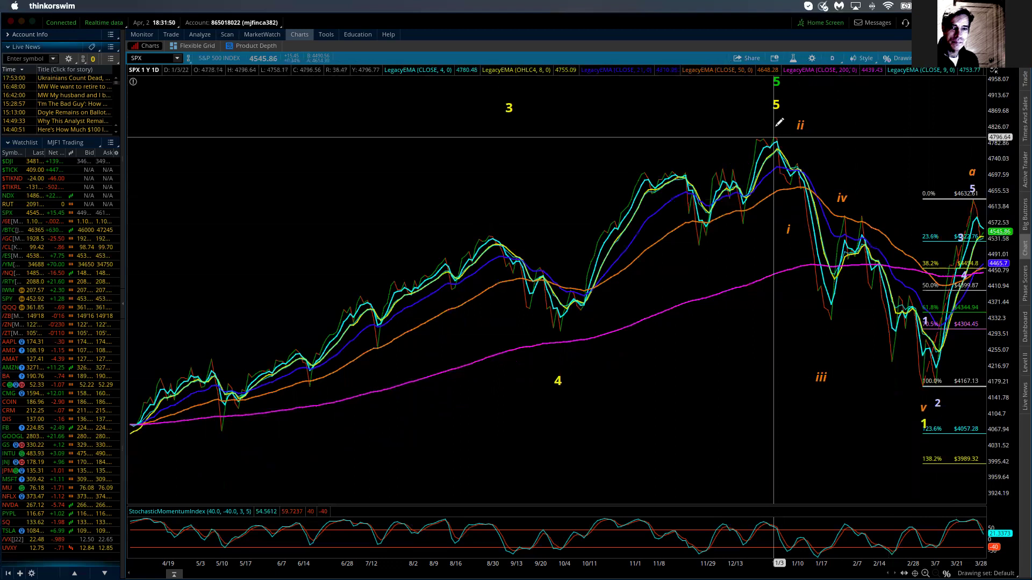
# - Change the S&P 500 chart type from Line to Candle
pyautogui.click(868, 58)
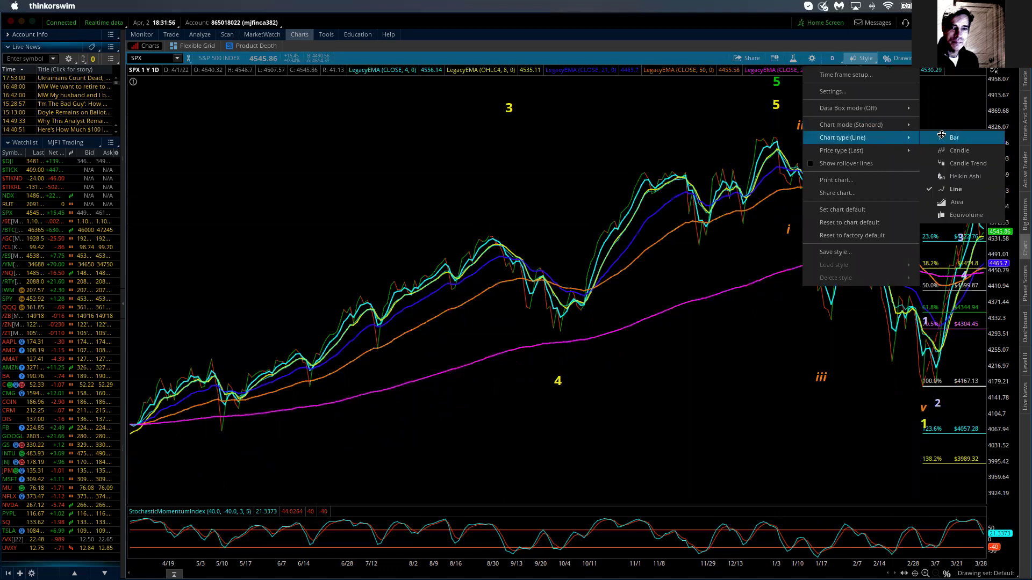
pyautogui.click(955, 152)
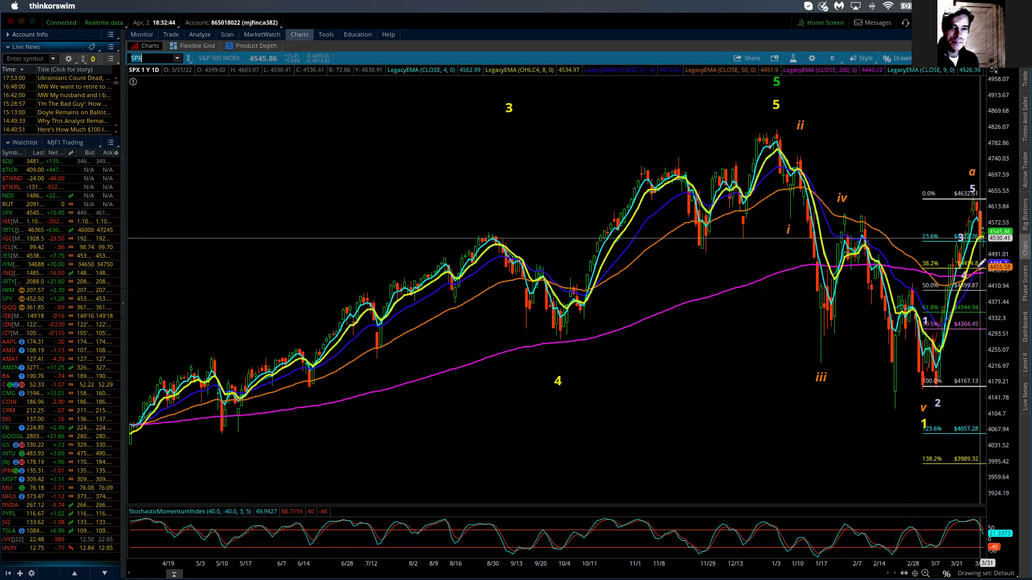
pyautogui.moveTo(801, 197); pyautogui.dragTo(1014, 508)
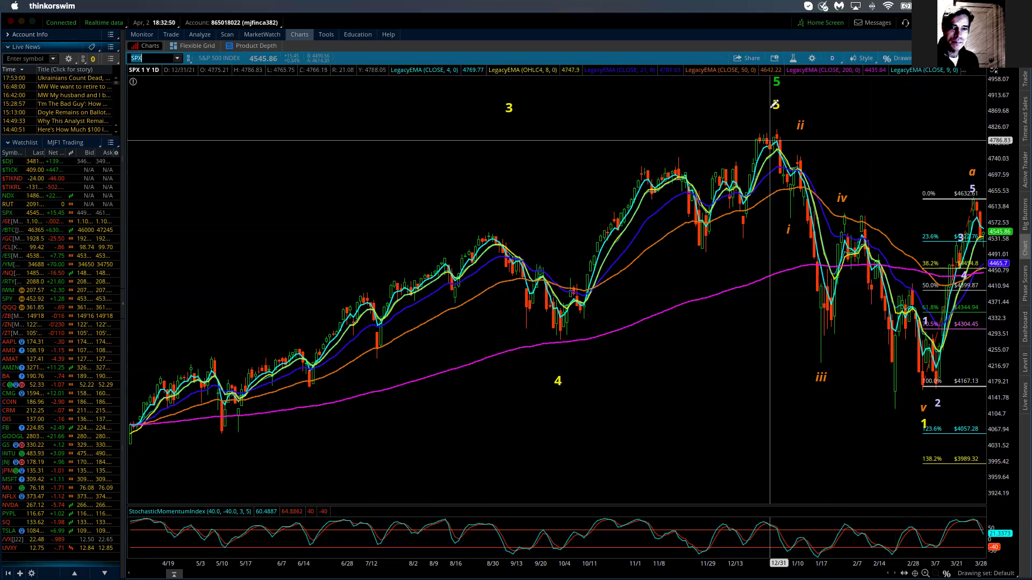
# - View the chart on the 20-day 1-hour time frame and return it to the 1-year daily time frame
pyautogui.moveTo(806, 166); pyautogui.dragTo(780, 137)
pyautogui.click(830, 58)
pyautogui.click(829, 58)
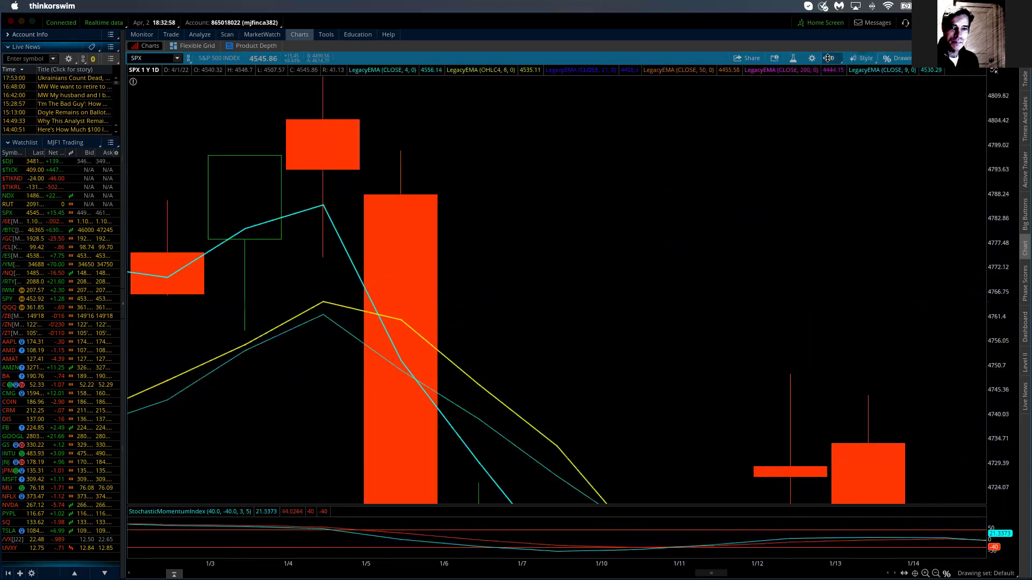
pyautogui.click(828, 58)
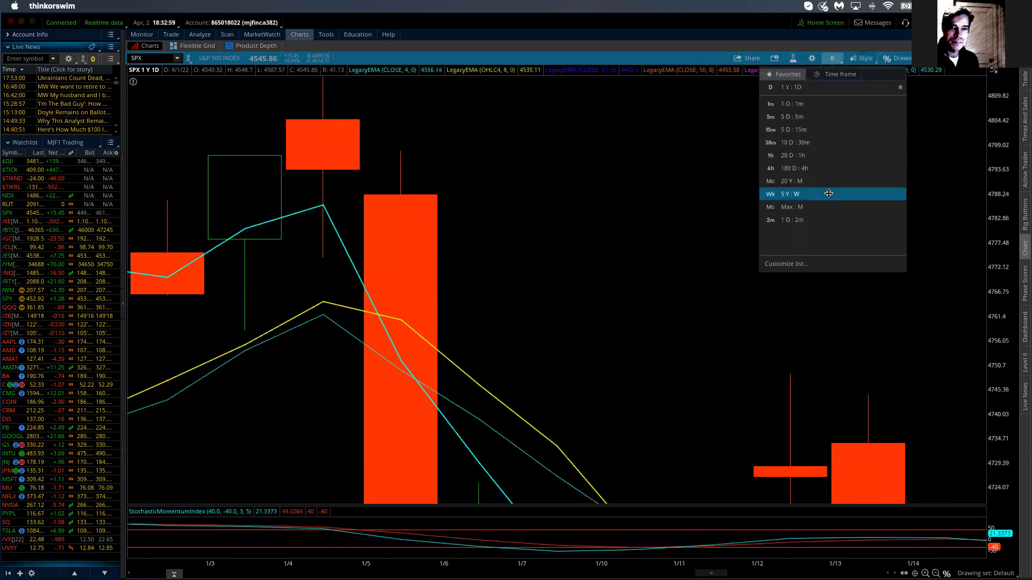
pyautogui.click(807, 155)
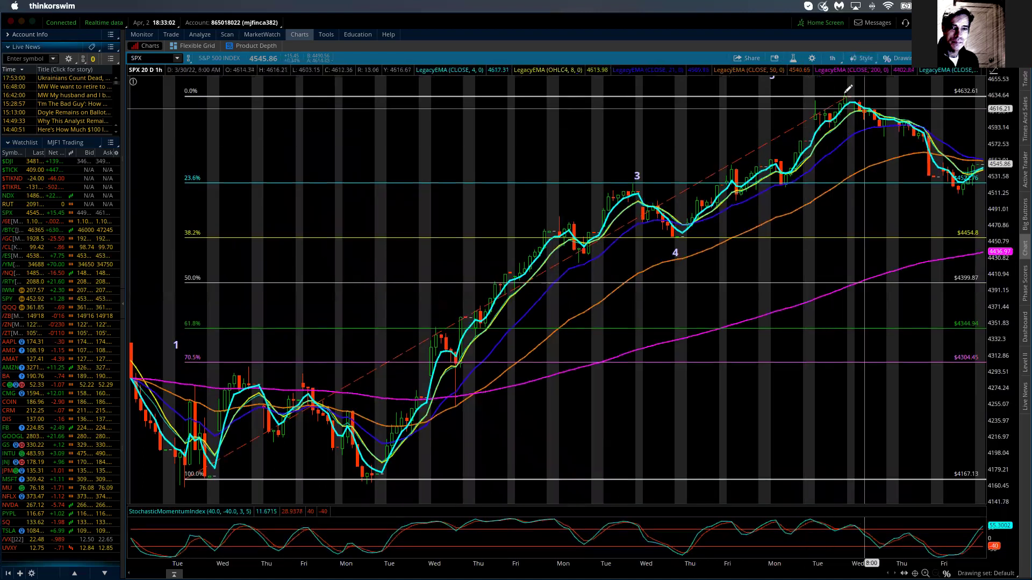
pyautogui.click(833, 59)
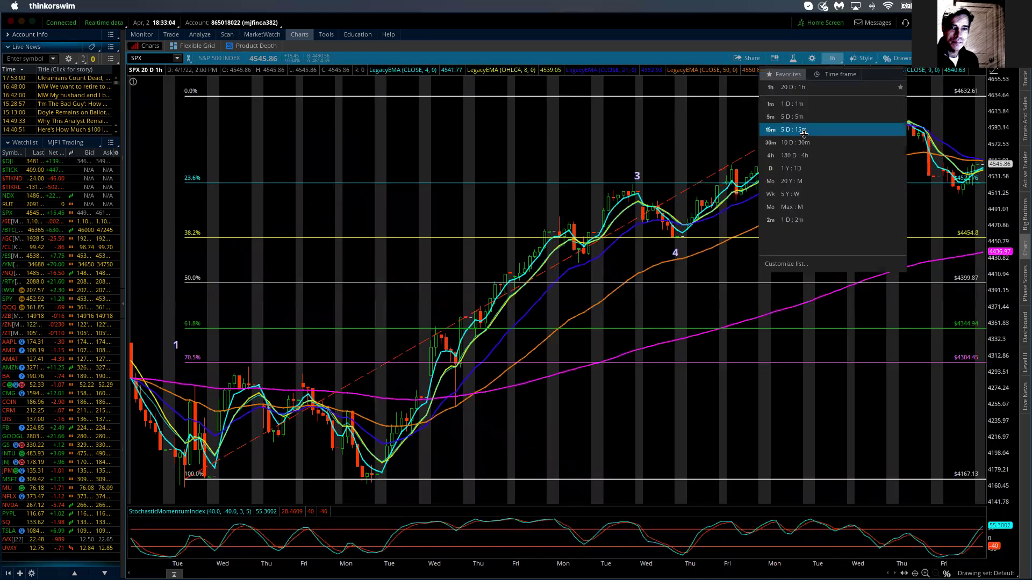
pyautogui.click(801, 168)
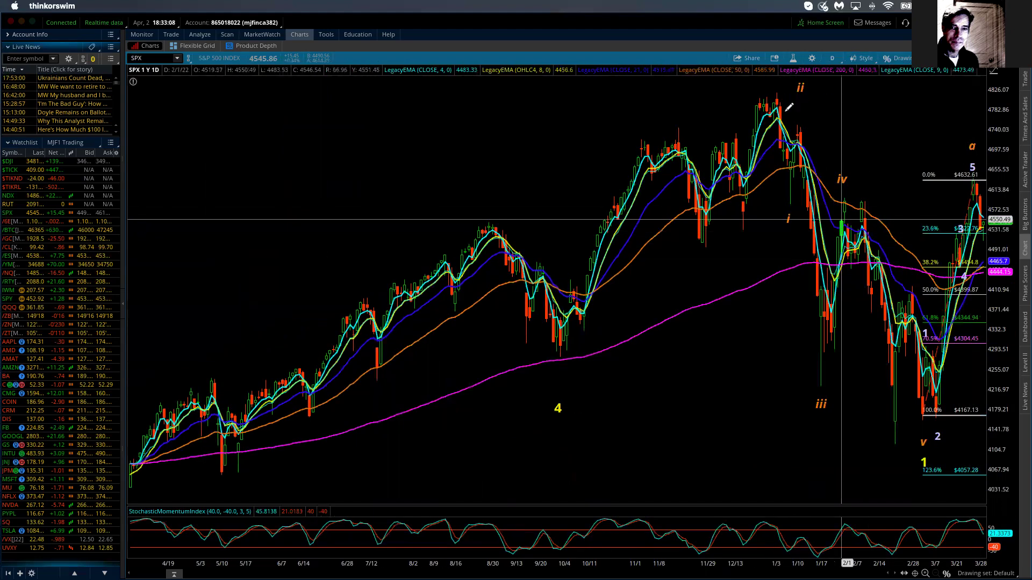
# - Remove the Fibonacci retracement drawn from the early-March low to the late-March high
pyautogui.moveTo(767, 134); pyautogui.dragTo(987, 128)
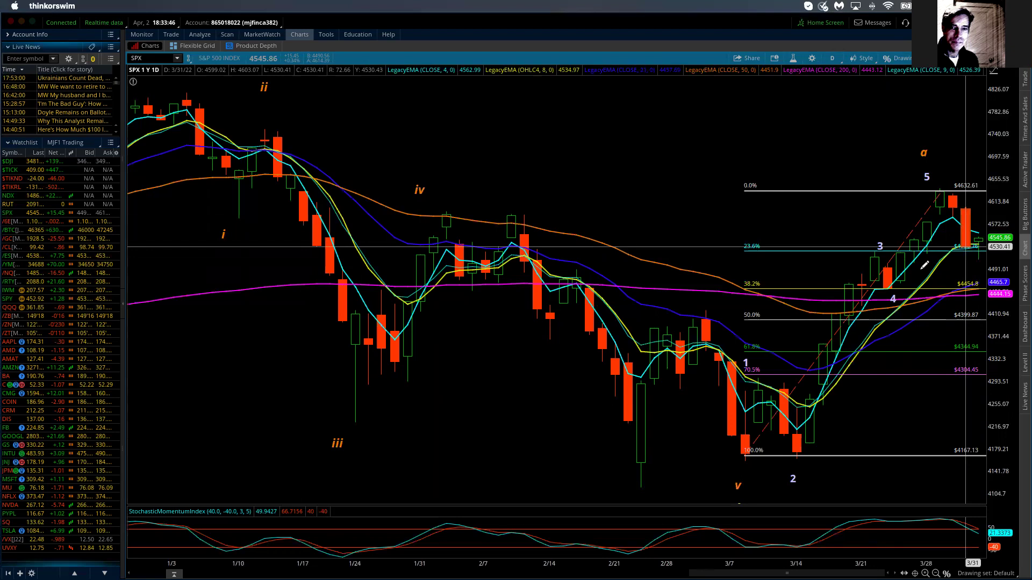
pyautogui.click(832, 60)
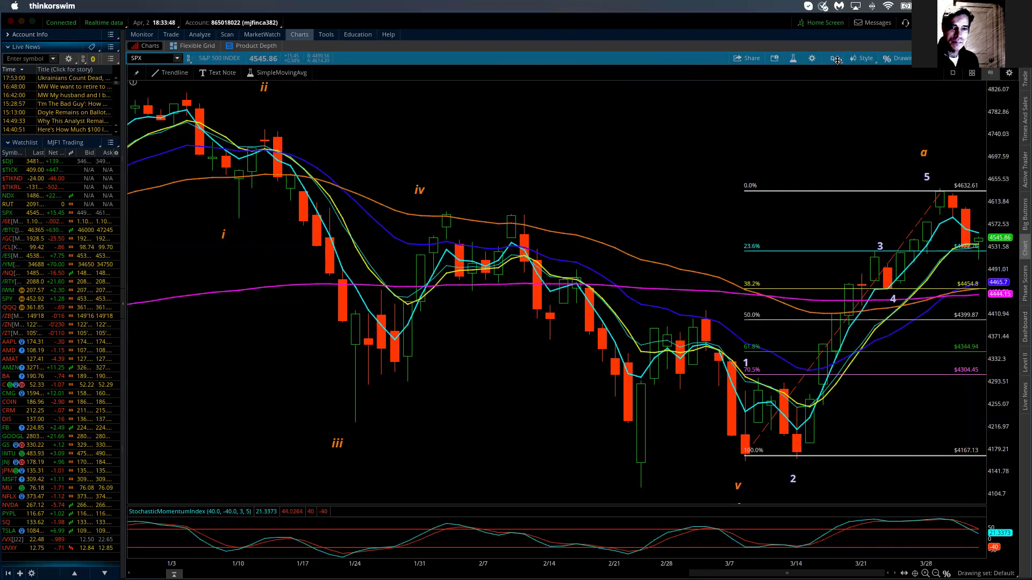
pyautogui.click(836, 59)
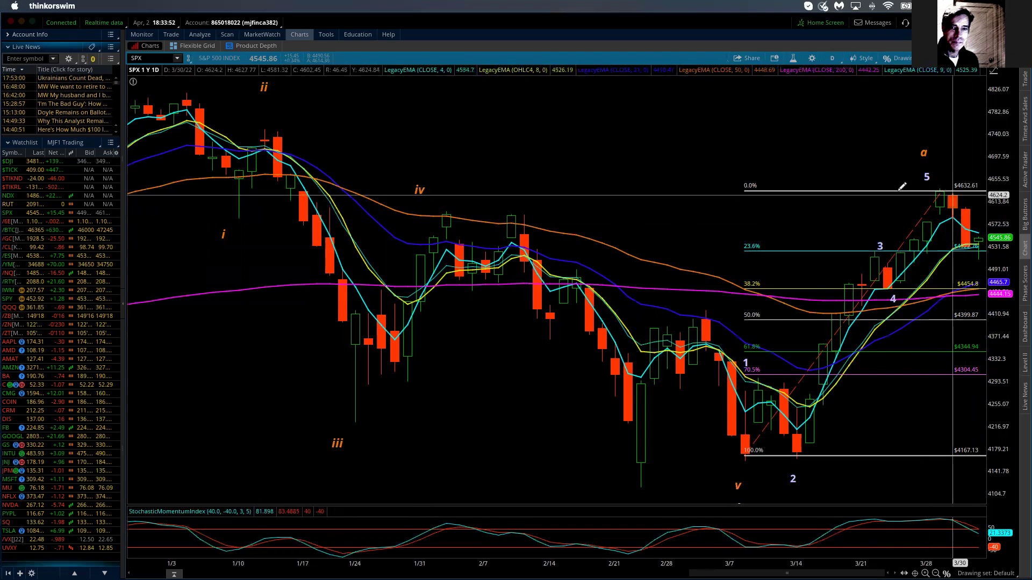
pyautogui.rightClick(890, 186)
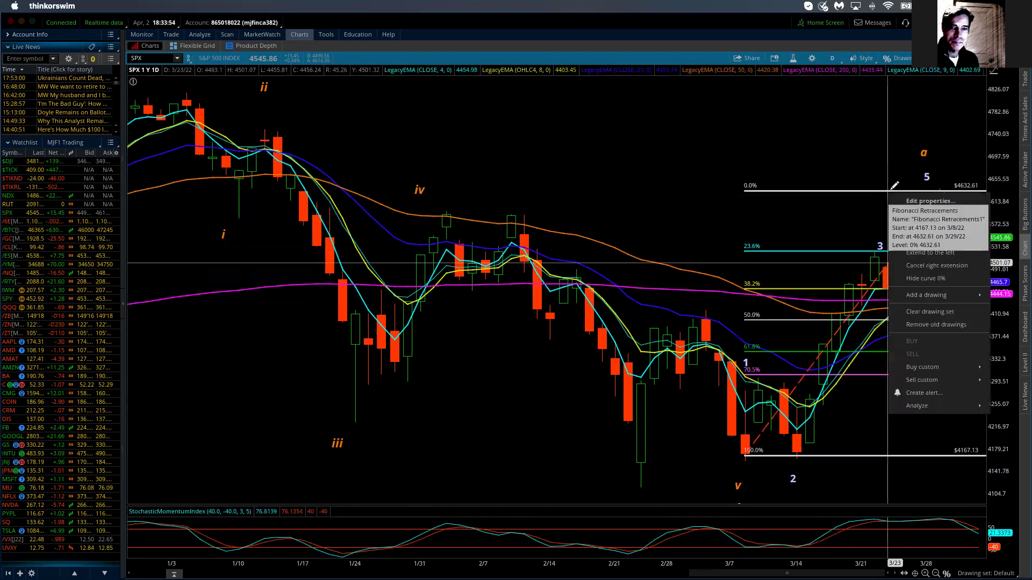
pyautogui.click(928, 240)
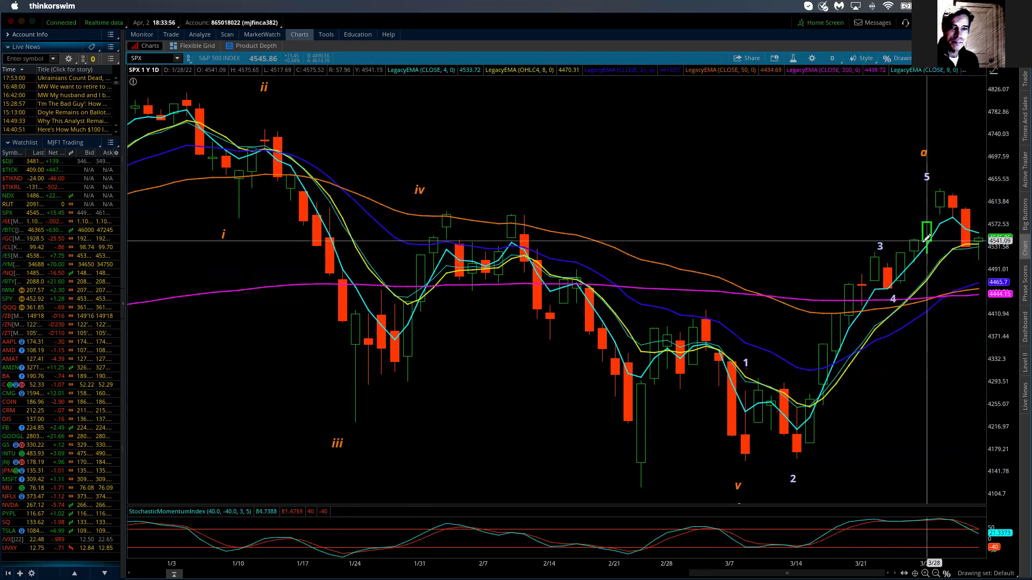
# - Review the wave count on the 20-year monthly time frame and on the 5-year weekly one from early 2020 to March 2022
pyautogui.click(835, 59)
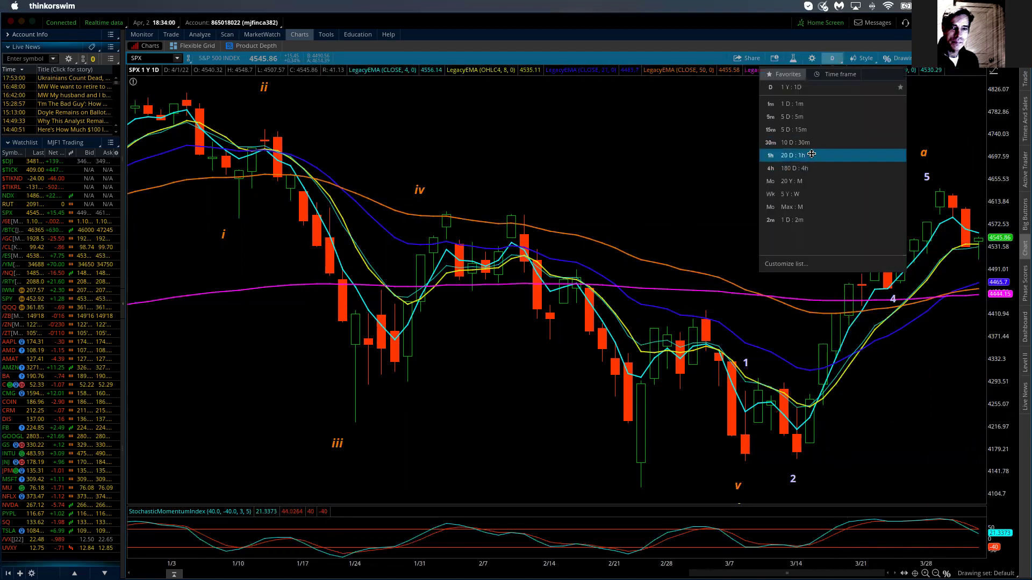
pyautogui.click(791, 181)
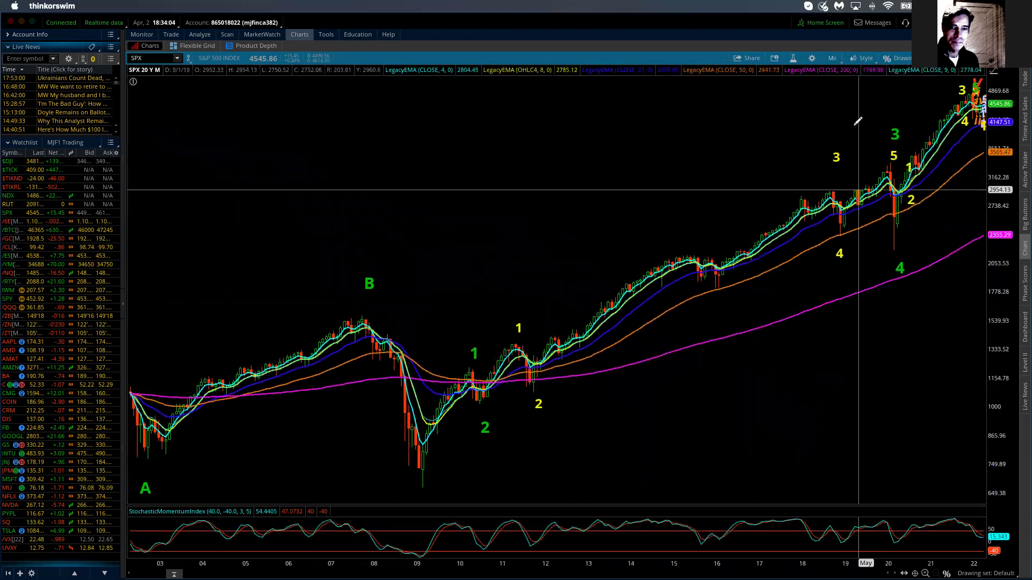
pyautogui.click(831, 58)
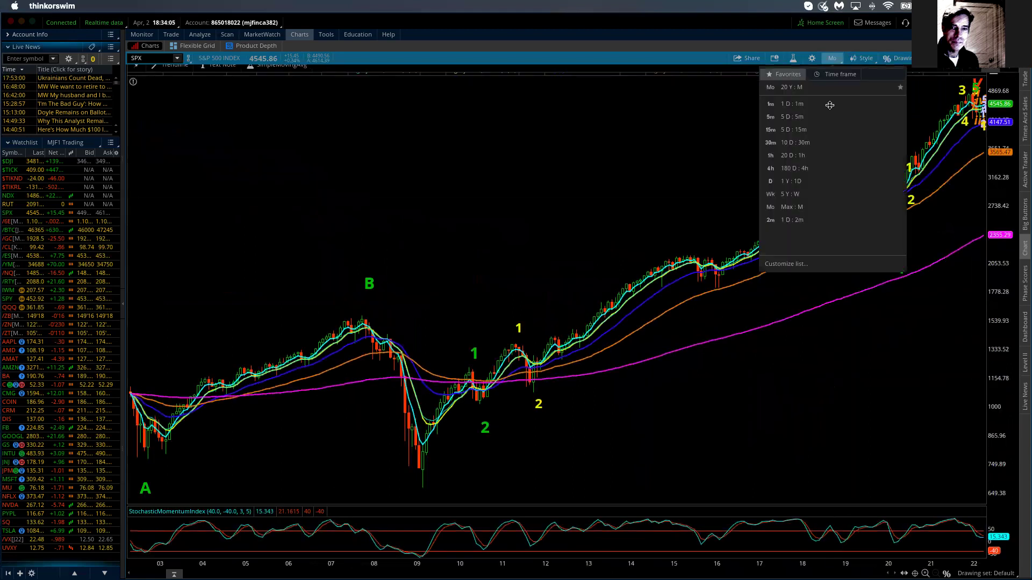
pyautogui.click(791, 193)
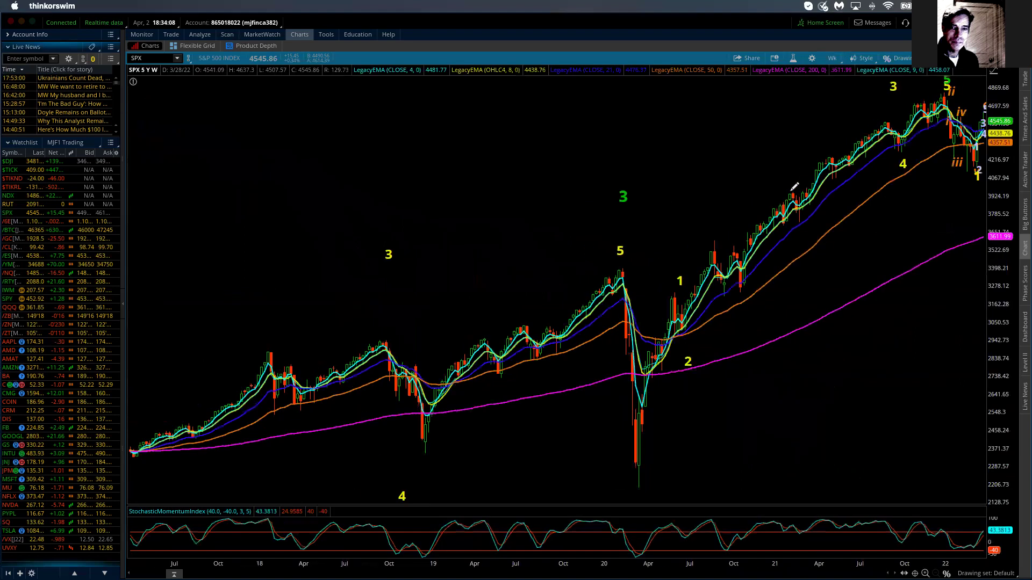
pyautogui.moveTo(612, 283); pyautogui.dragTo(983, 170)
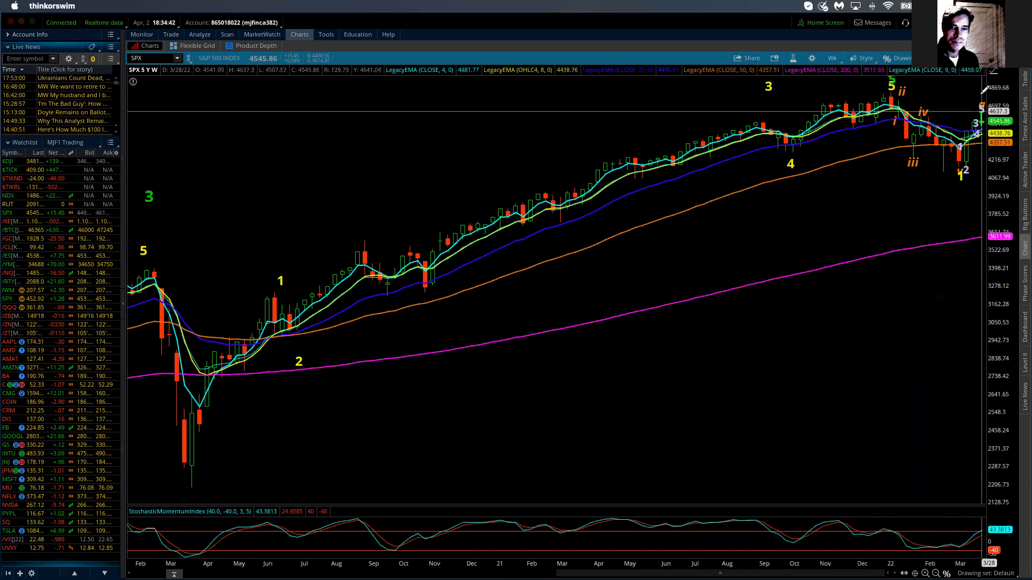
pyautogui.click(866, 148)
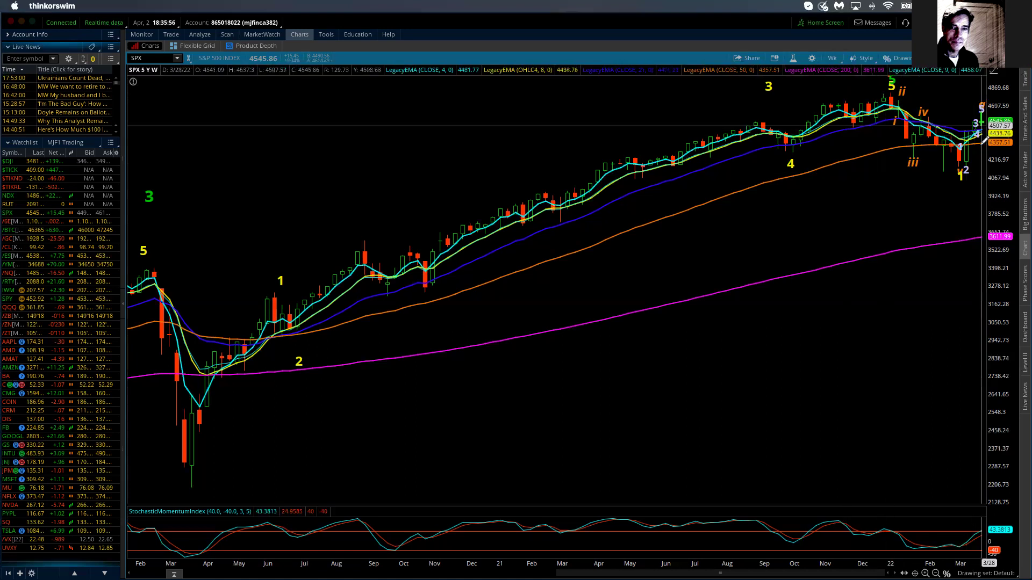
# - Set the chart to the 1-year daily time frame and switch its symbol to NDX
pyautogui.click(831, 59)
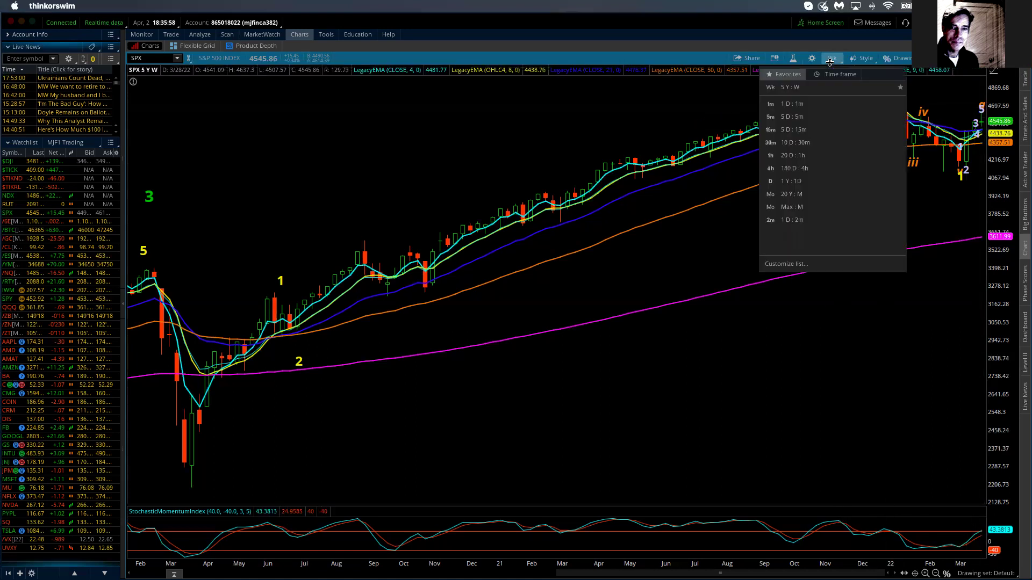
pyautogui.click(800, 181)
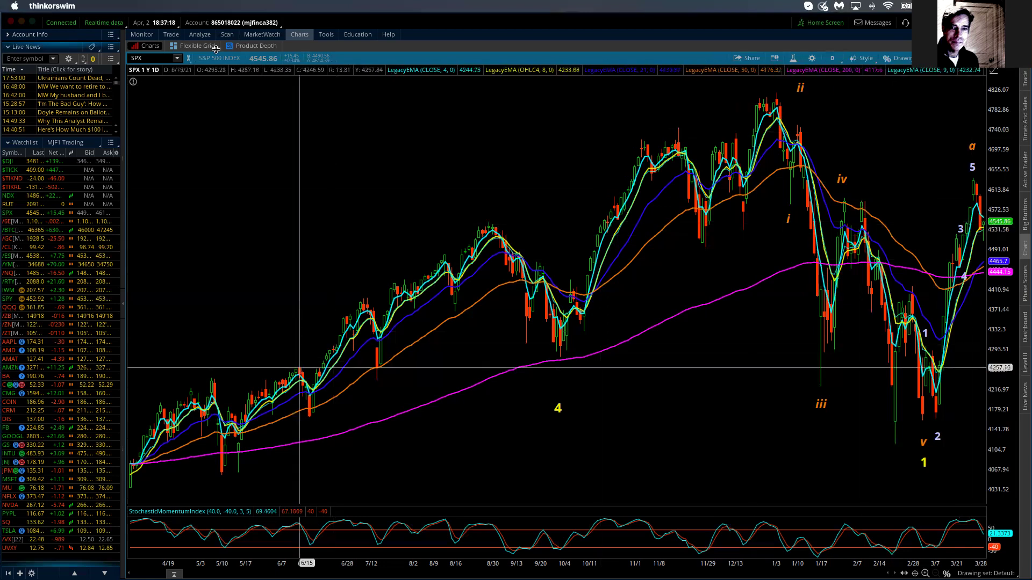
pyautogui.click(154, 58)
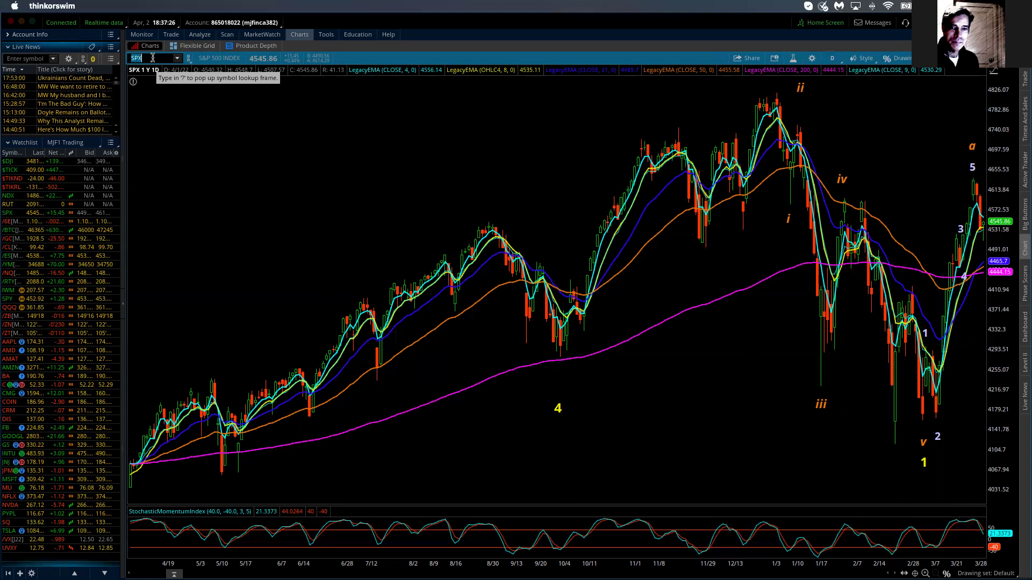
pyautogui.write('NDX')
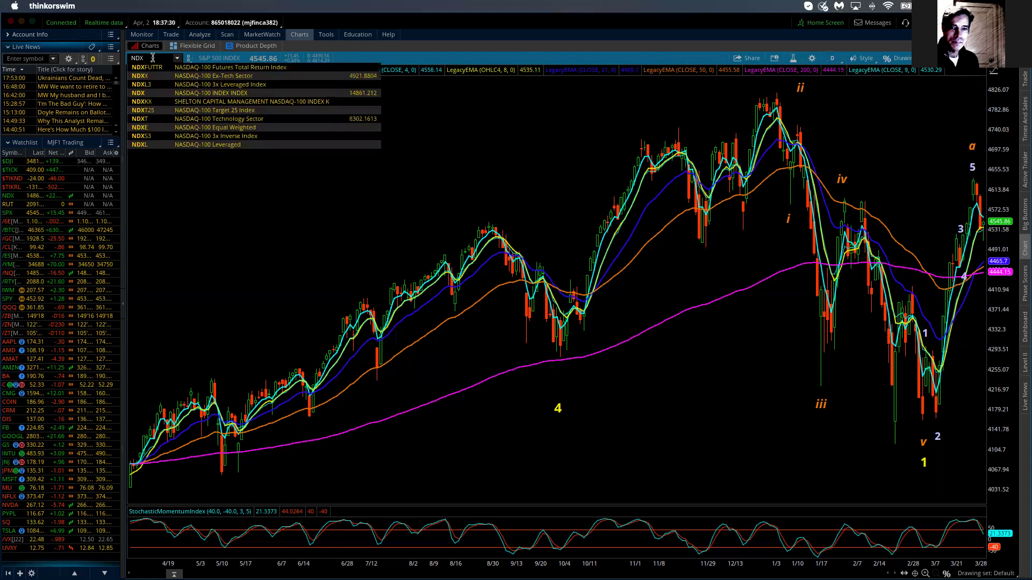
pyautogui.press('Return')
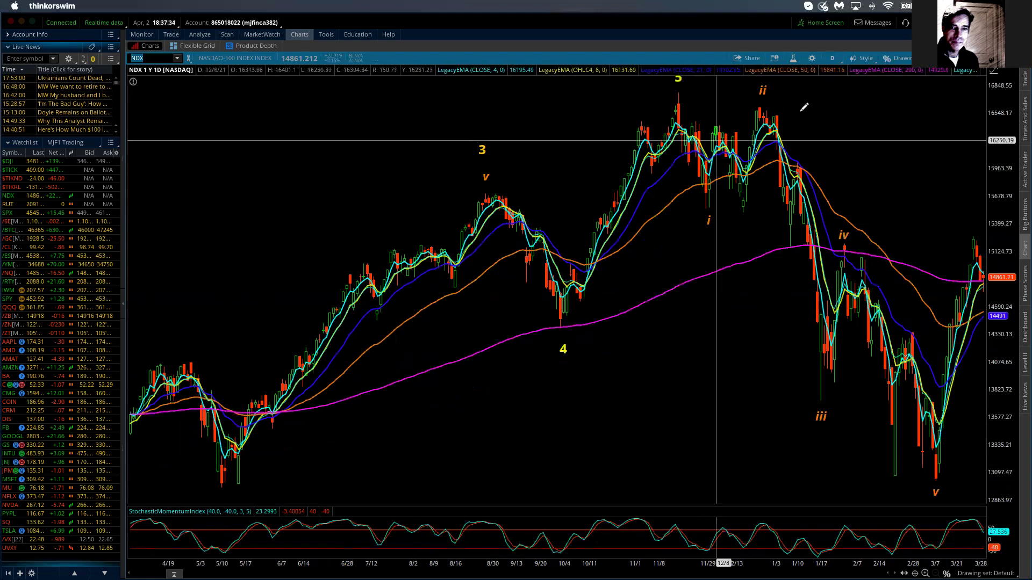
# - Review the NDX wave count on the Max monthly time frame and on the 20-year monthly time frame
pyautogui.click(833, 59)
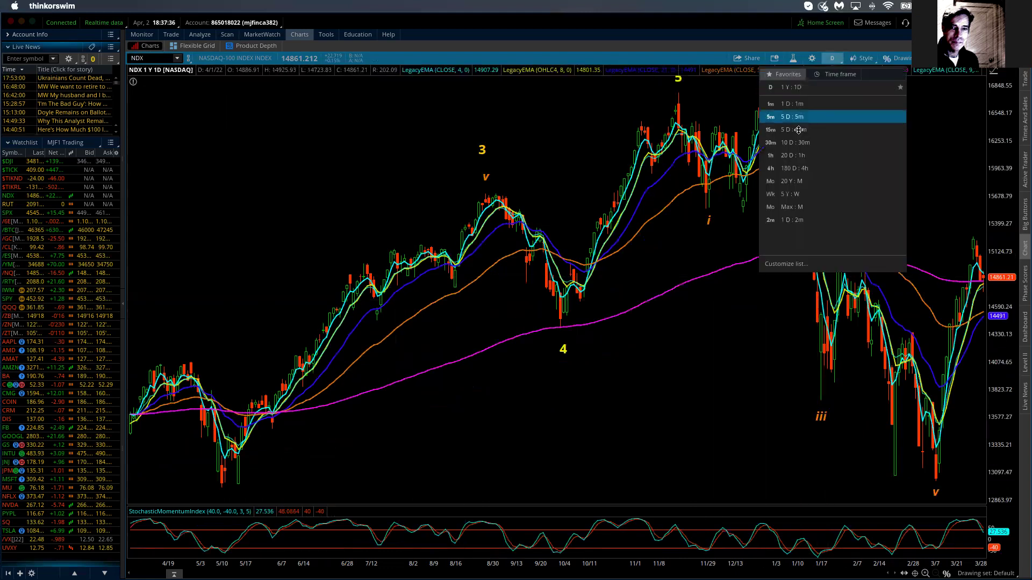
pyautogui.click(800, 204)
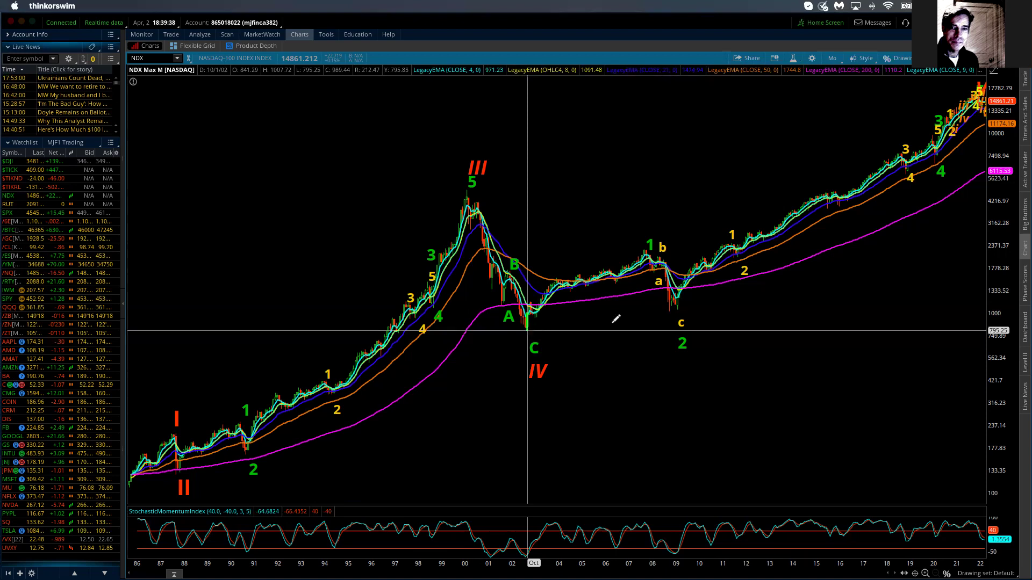
pyautogui.click(833, 58)
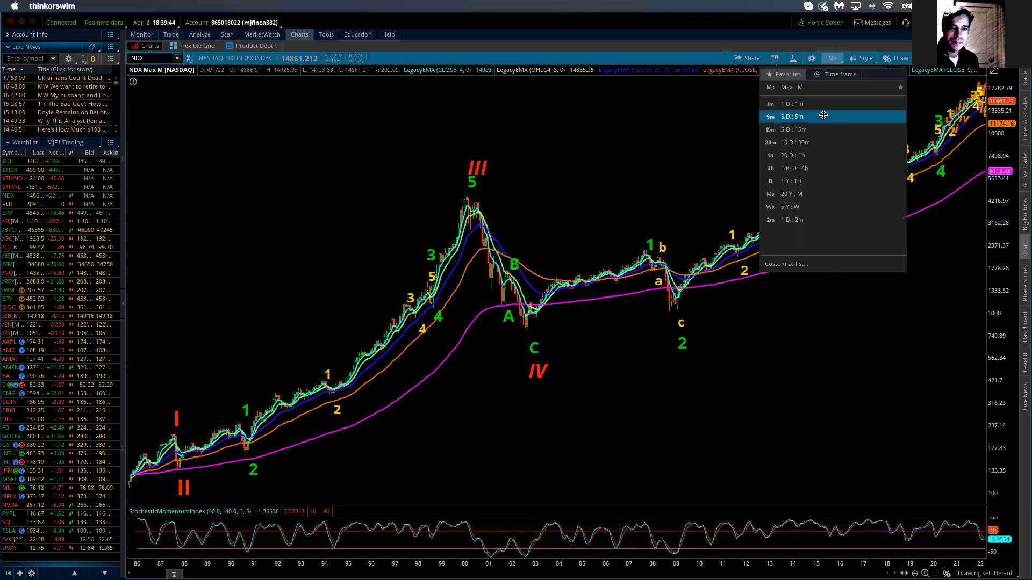
pyautogui.click(806, 194)
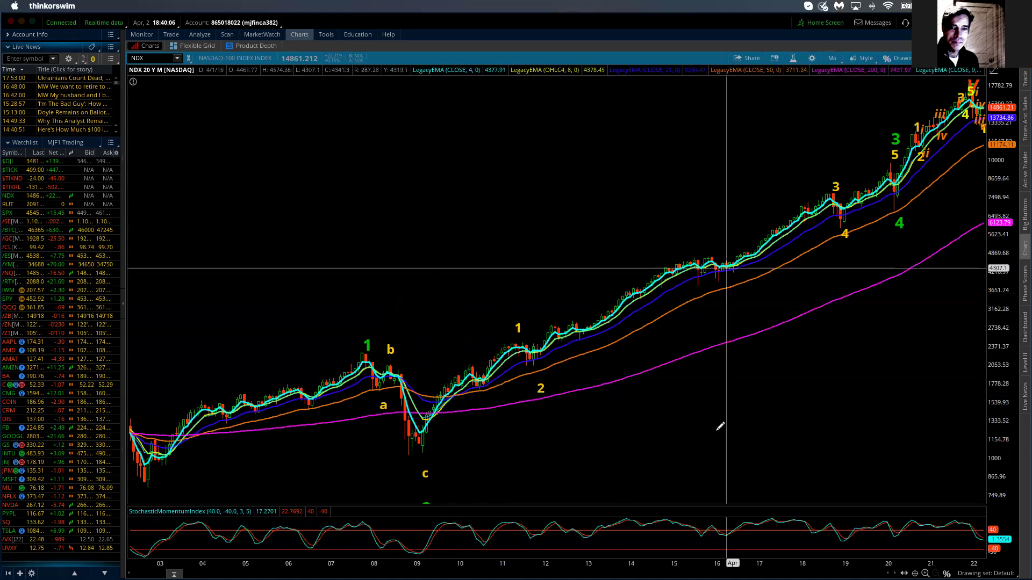
pyautogui.moveTo(1000, 290); pyautogui.dragTo(1019, 177)
pyautogui.click(995, 71)
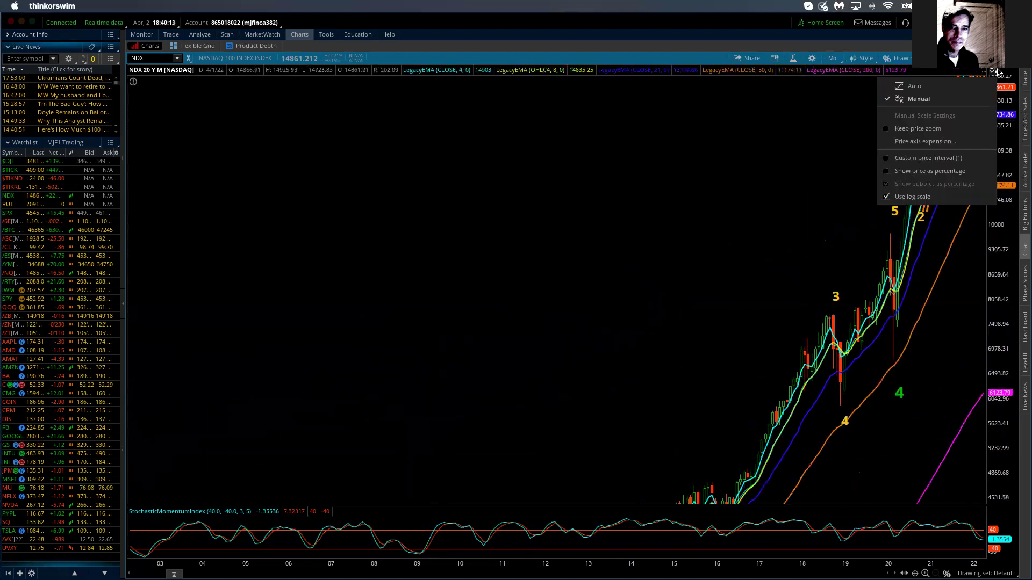
pyautogui.click(909, 87)
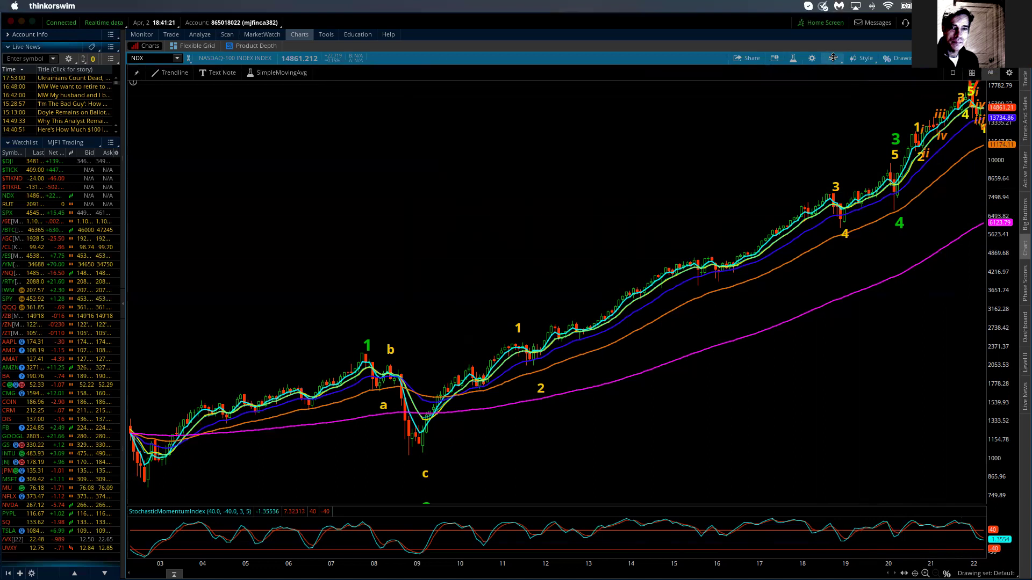
# - Set the NDX chart to the 5-year weekly time frame and examine the wave labels from the March 2020 low to the late-2021 high
pyautogui.click(834, 58)
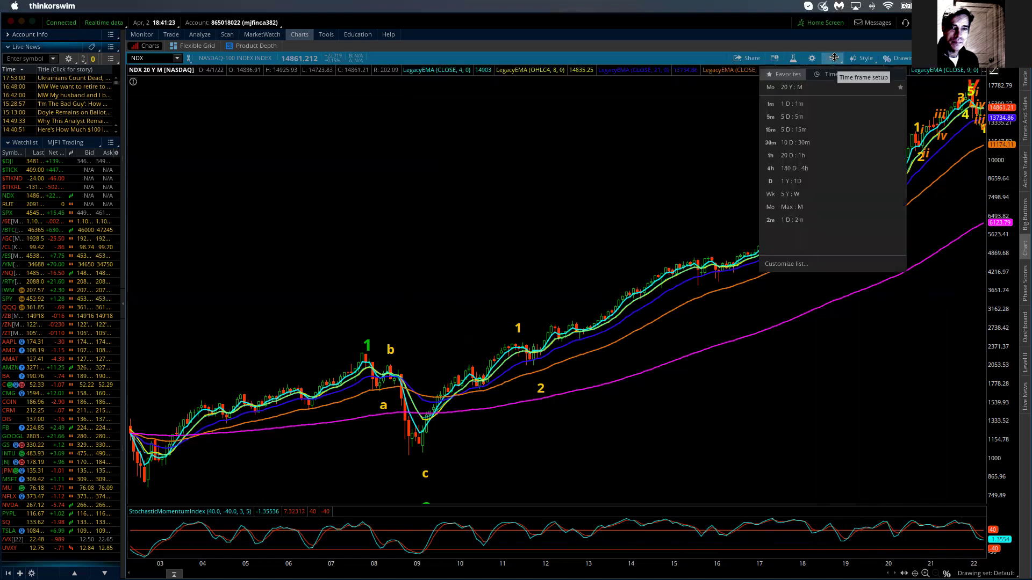
pyautogui.click(795, 194)
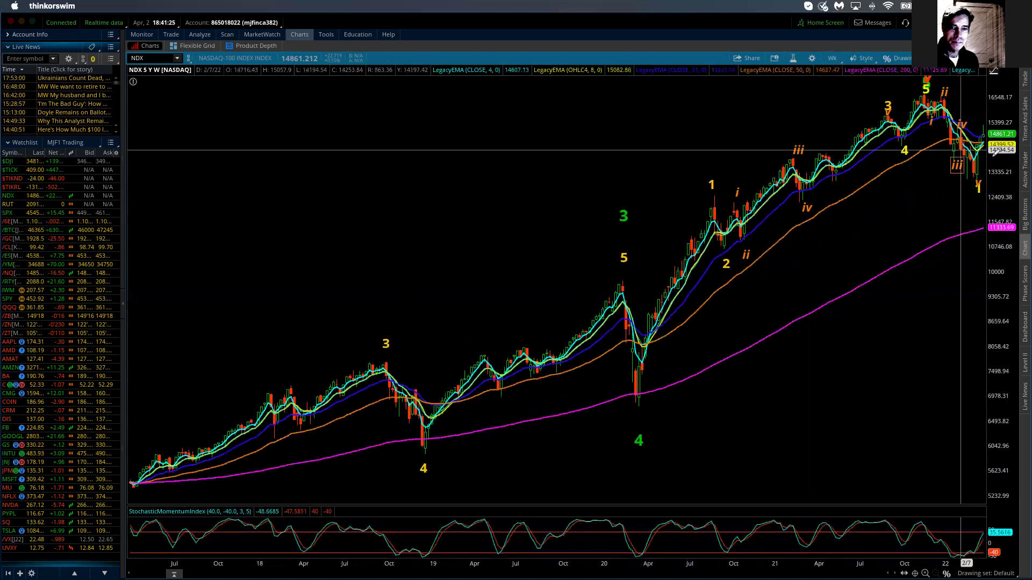
pyautogui.moveTo(999, 161); pyautogui.dragTo(998, 190)
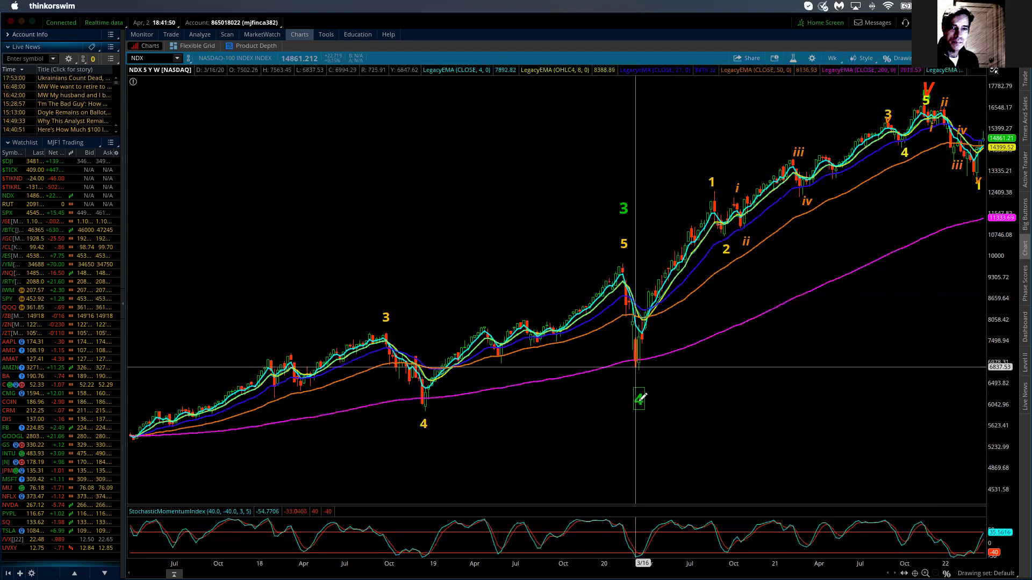
pyautogui.click(642, 397)
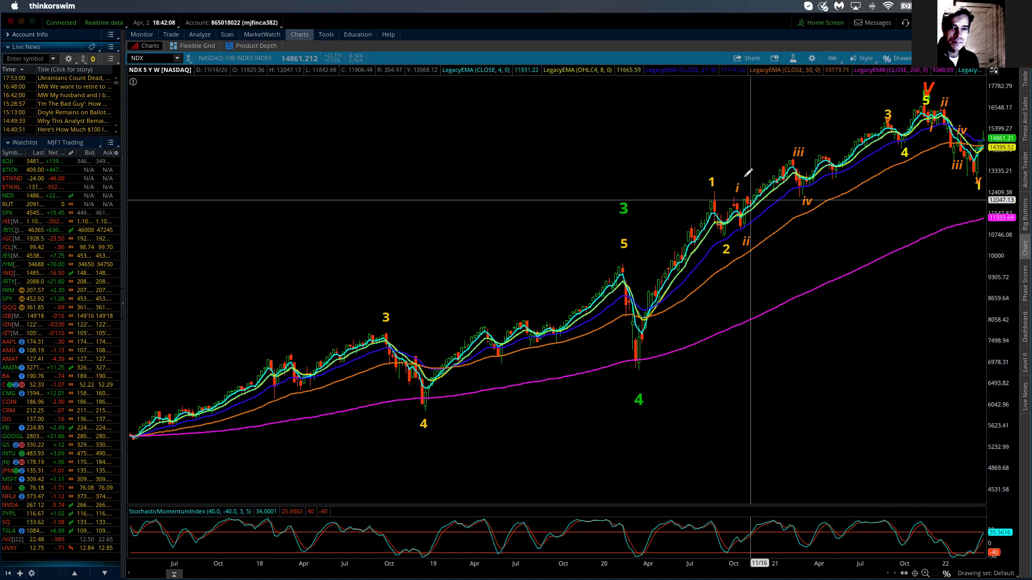
pyautogui.click(928, 83)
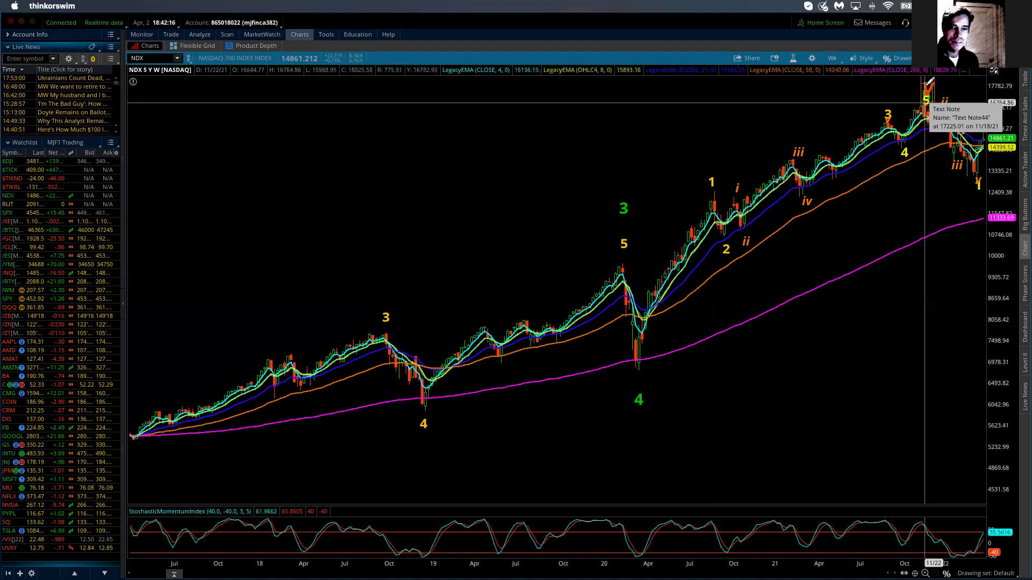
# - Set the NDX chart to the 1-year daily time frame and compress the price scale to fit all wave labels
pyautogui.moveTo(924, 78)
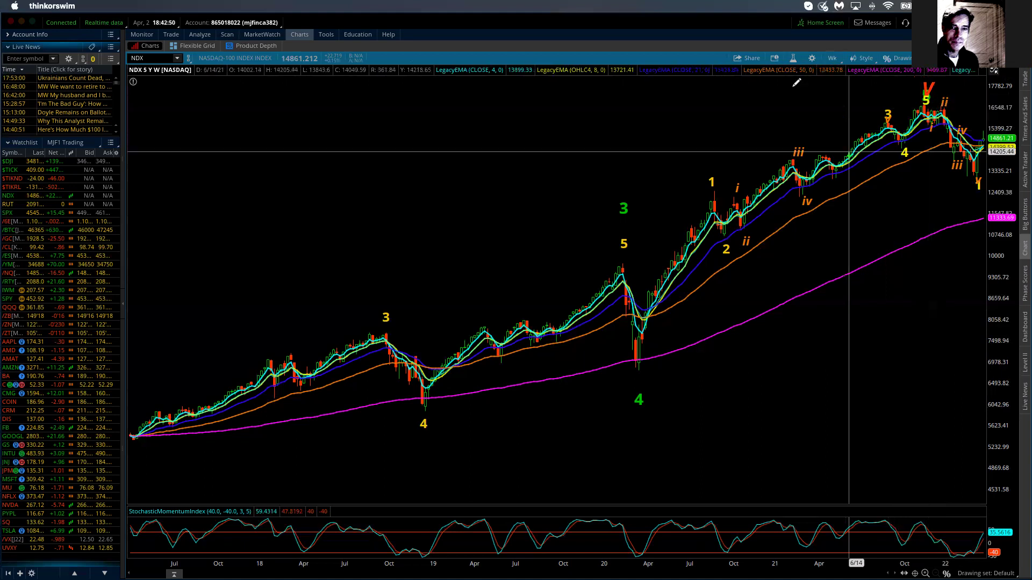
pyautogui.click(832, 58)
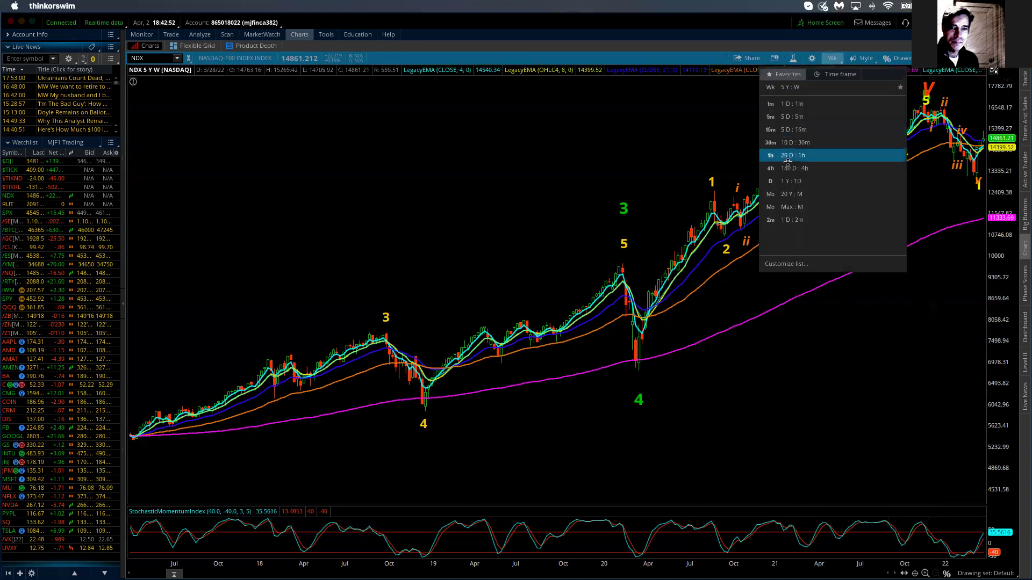
pyautogui.click(785, 180)
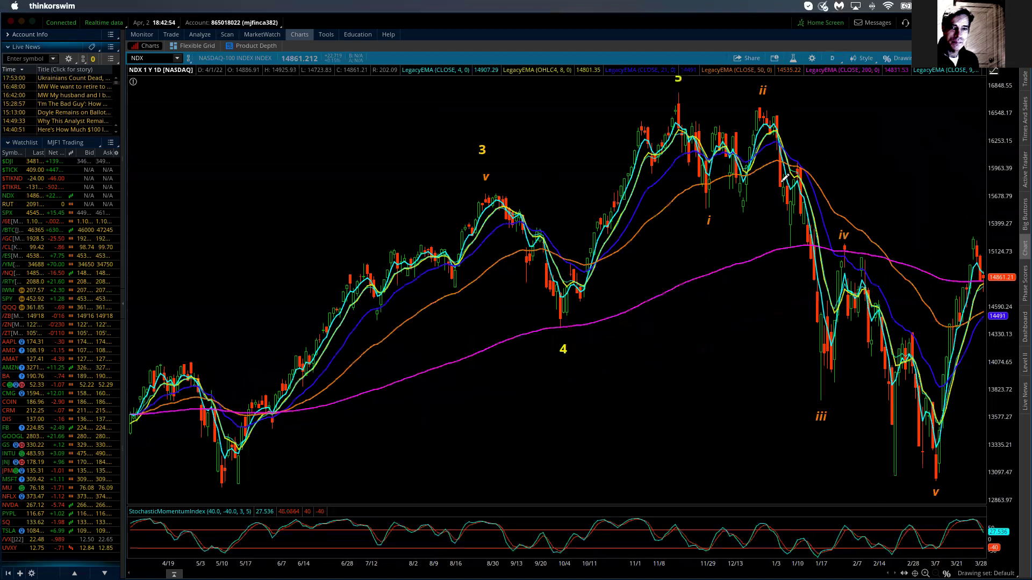
pyautogui.moveTo(1007, 172); pyautogui.dragTo(1009, 221)
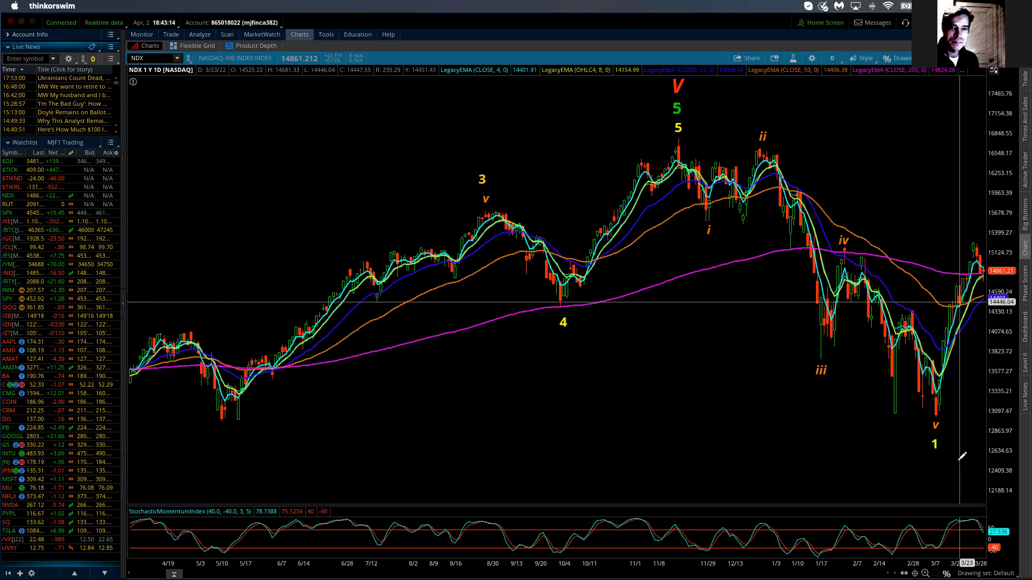
pyautogui.click(710, 229)
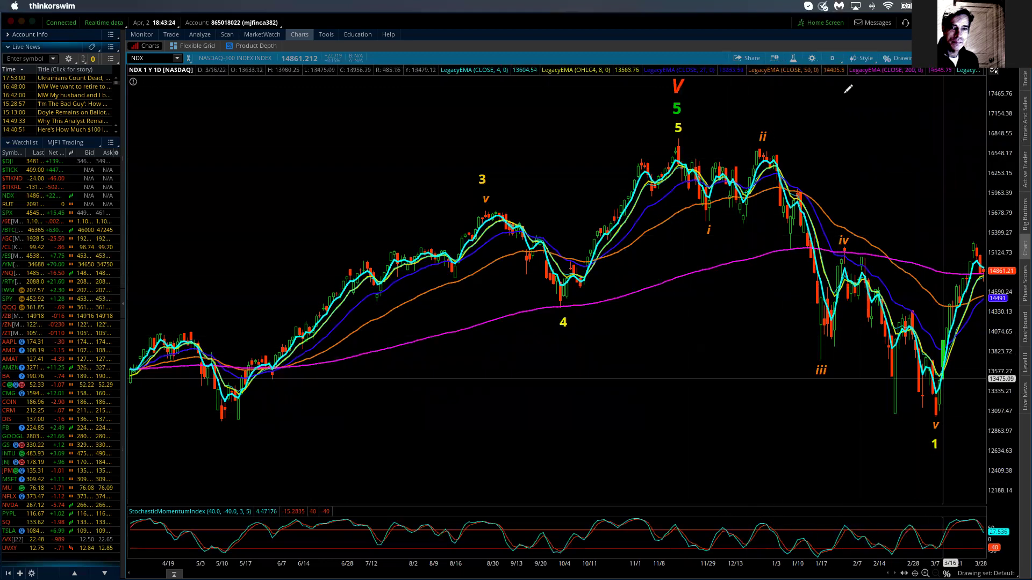
# - Change the chart type to Line and examine waves i to v of the decline down to the yellow wave 1 label
pyautogui.click(863, 58)
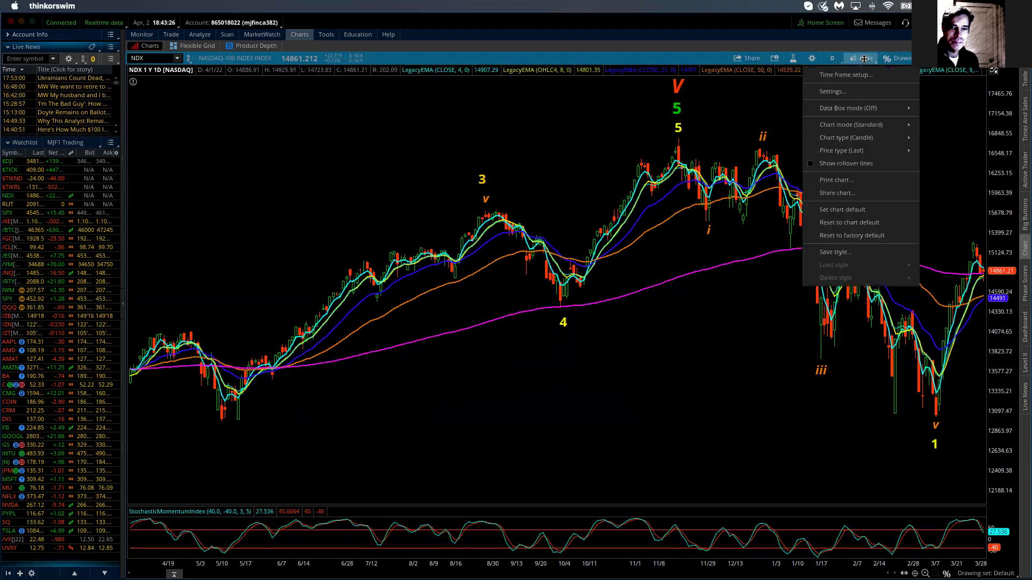
pyautogui.moveTo(865, 137)
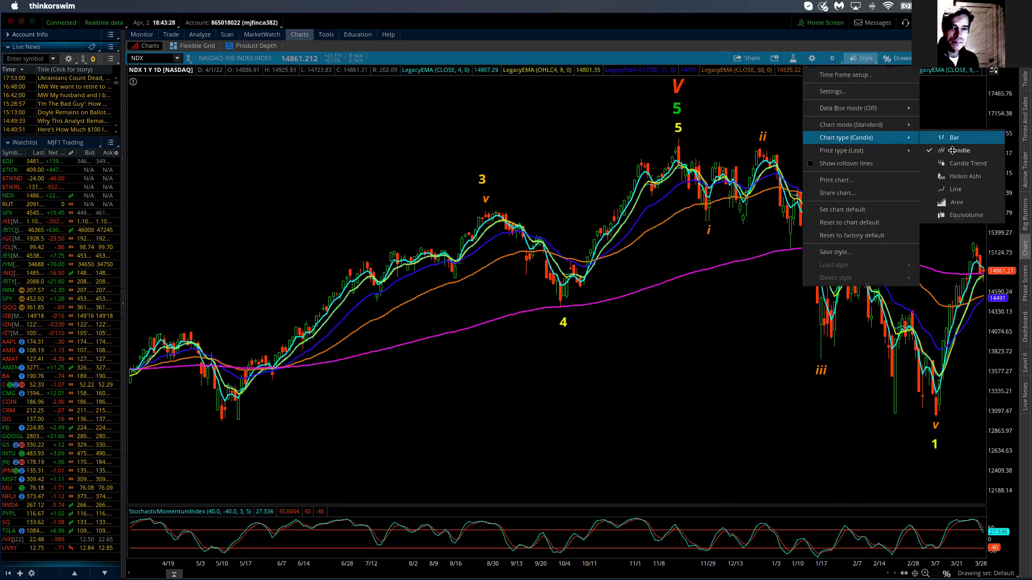
pyautogui.click(954, 189)
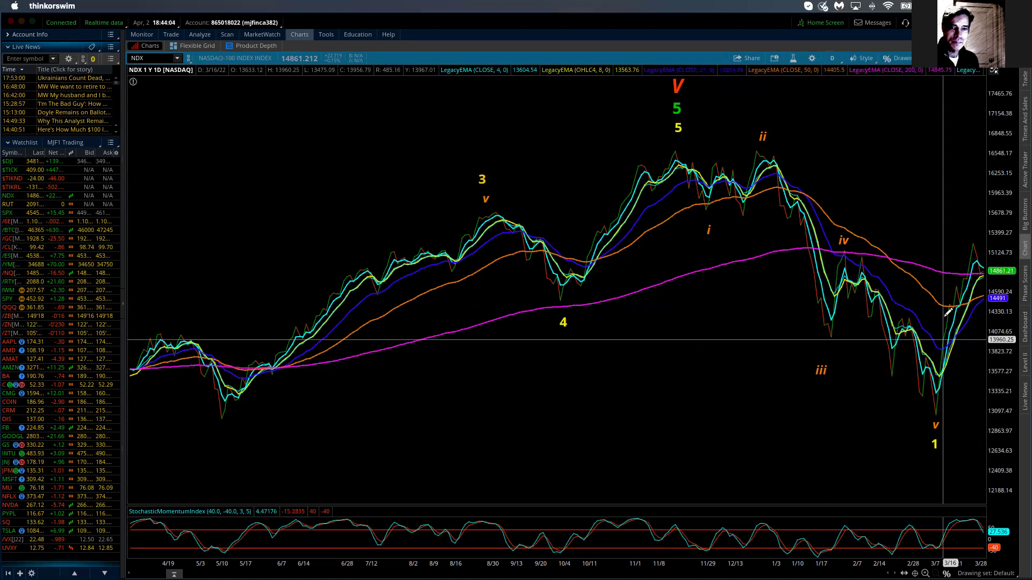
pyautogui.click(935, 444)
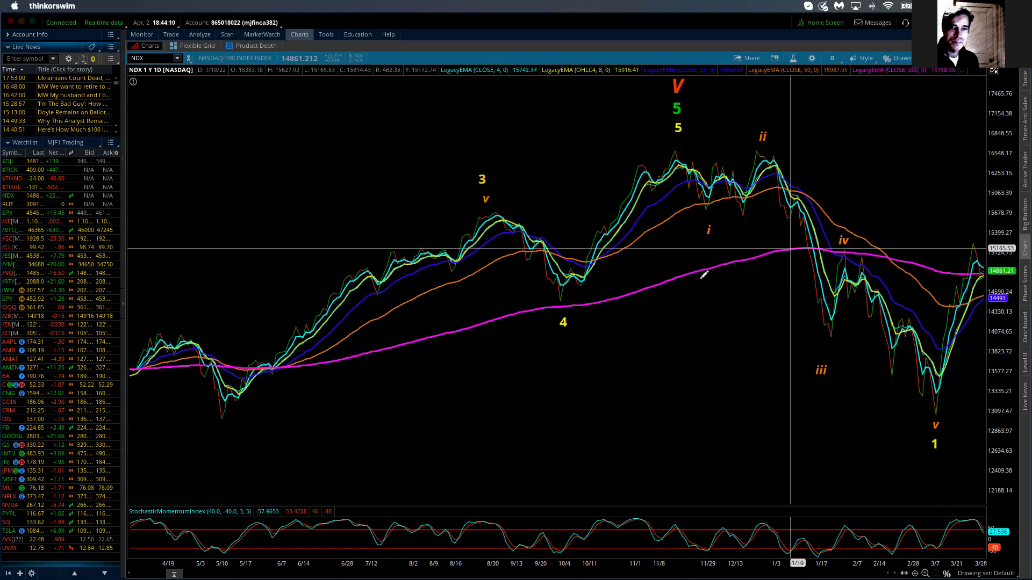
pyautogui.click(936, 444)
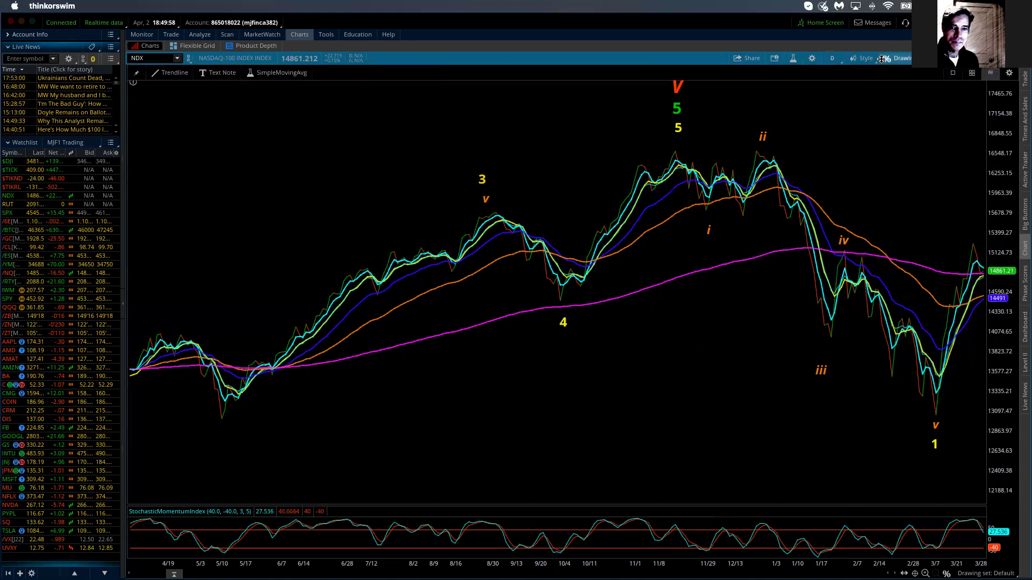
# - Return the daily NDX chart to the Candle chart type
pyautogui.click(859, 58)
pyautogui.moveTo(872, 138)
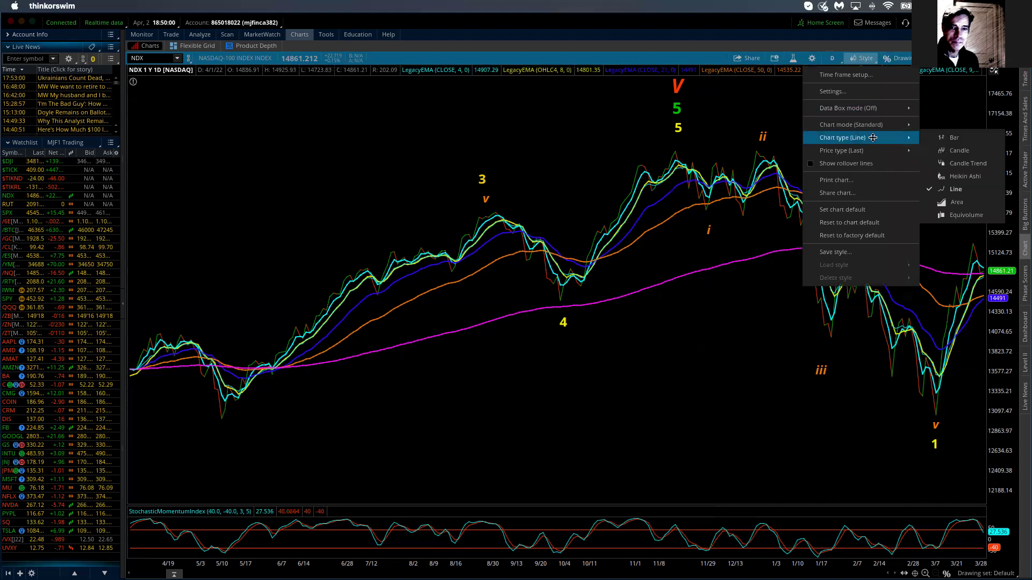
pyautogui.click(962, 162)
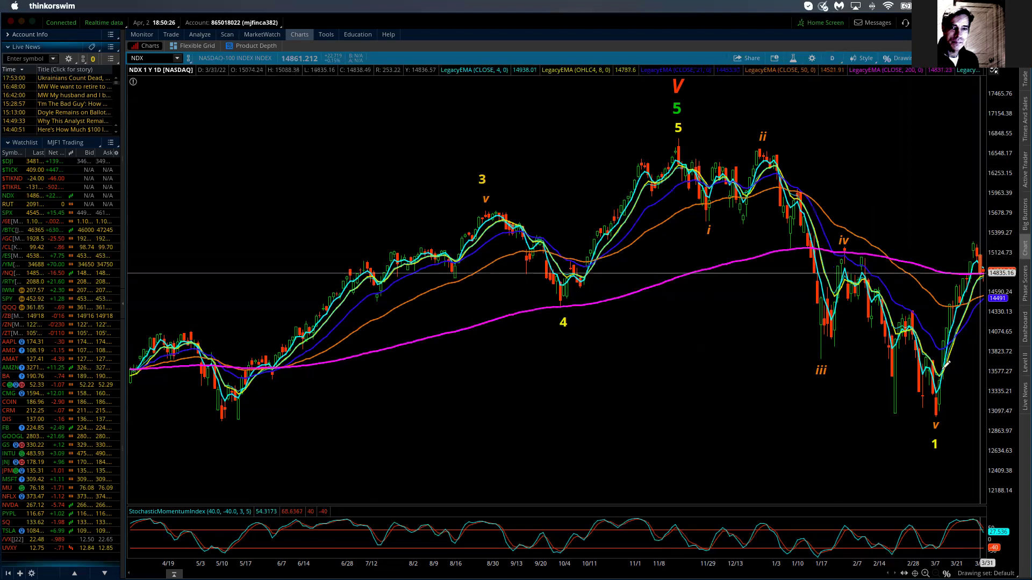
# - Draw Fibonacci retracements from the 3/14/22 low at about 12995.61 to the 3/29/22 high at about 15276.56 and inspect the 61% level
pyautogui.click(940, 415)
pyautogui.click(938, 310)
pyautogui.moveTo(967, 273); pyautogui.dragTo(977, 235)
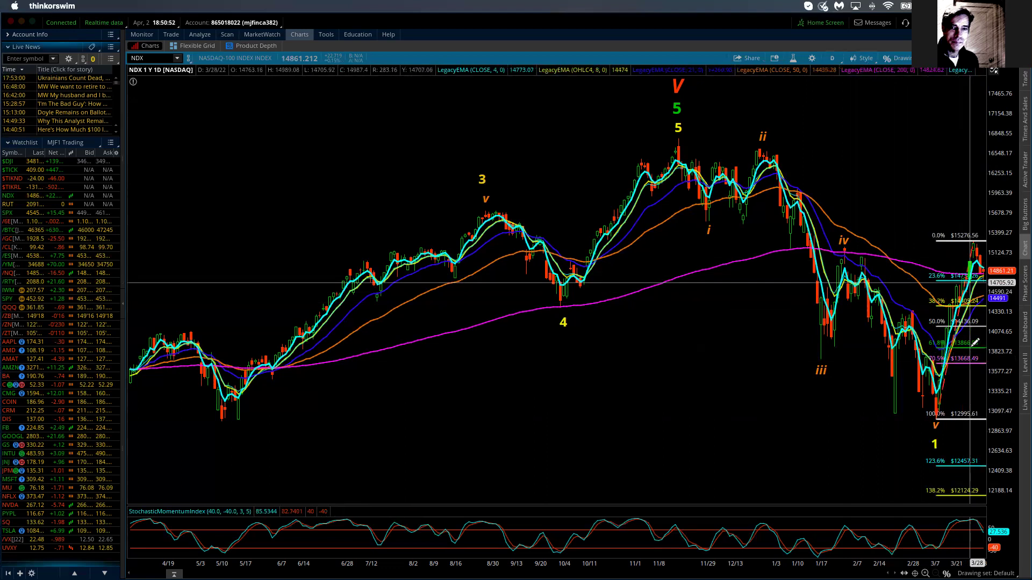
pyautogui.moveTo(974, 342)
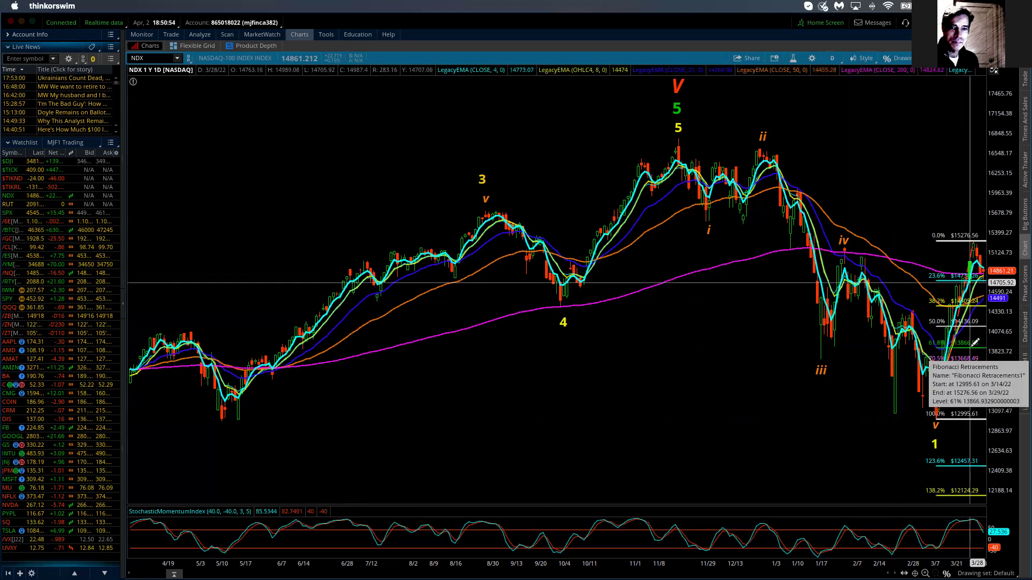